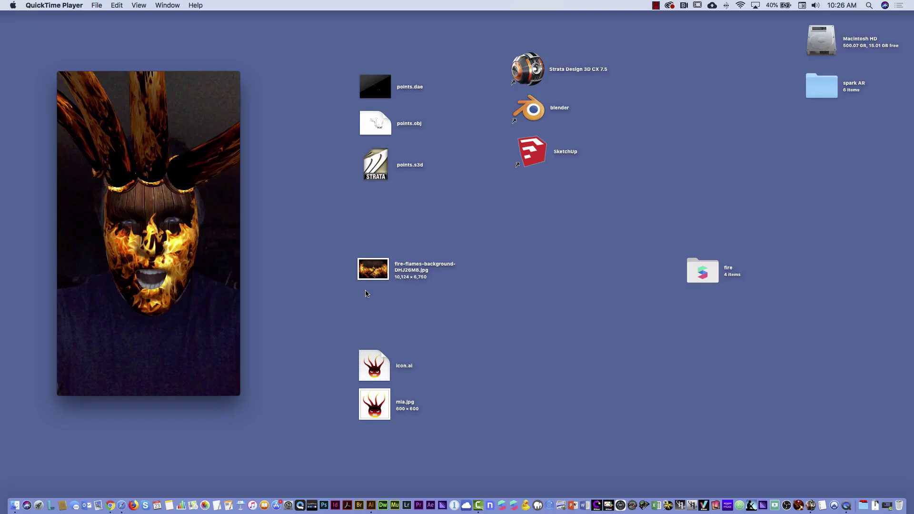
Play final video.mov from the beginning to view the finished fire mask effect, and close the video
mouse_move(139, 380)
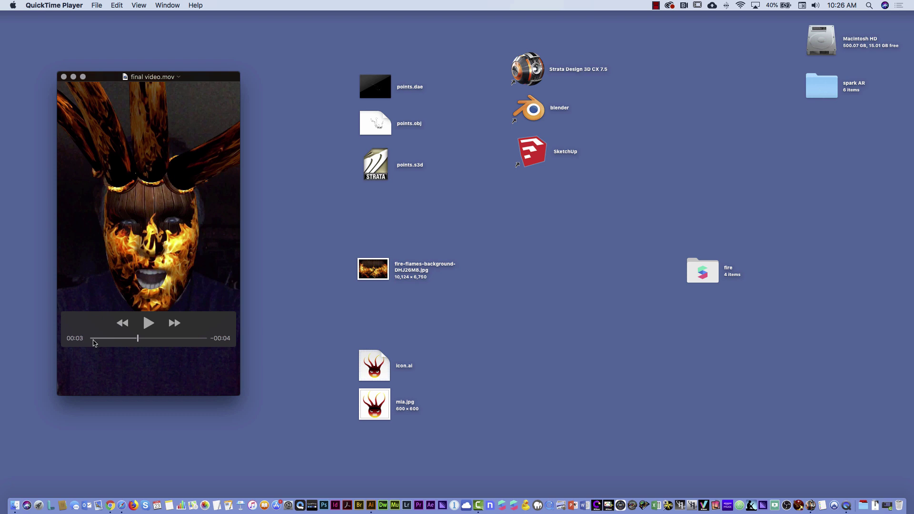
left_click(92, 339)
left_click(149, 323)
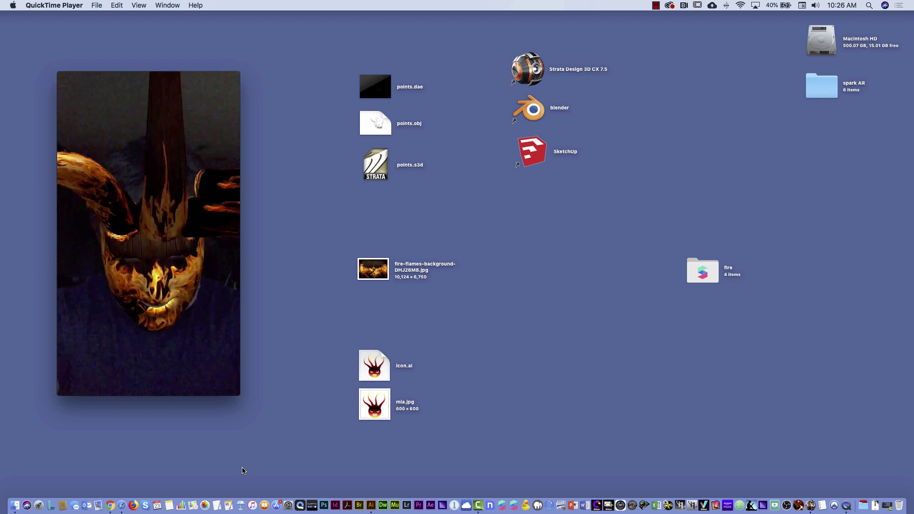
mouse_move(203, 283)
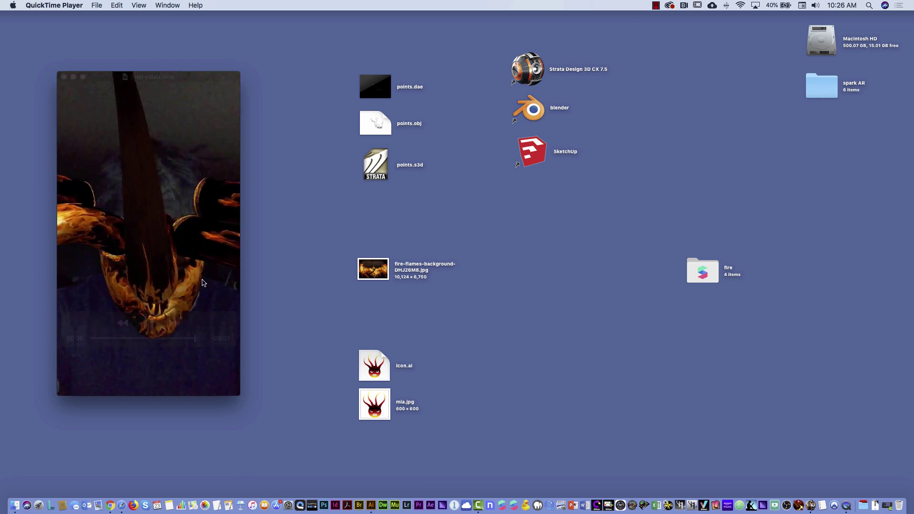
left_click(64, 77)
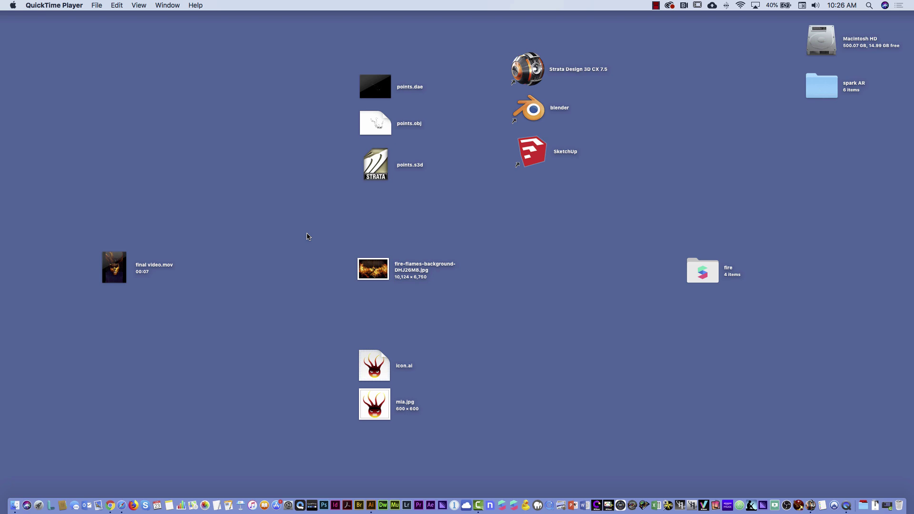
Preview the points.obj model from the desktop, rotate it to inspect the five horns, and close the preview
left_click(377, 123)
key("space")
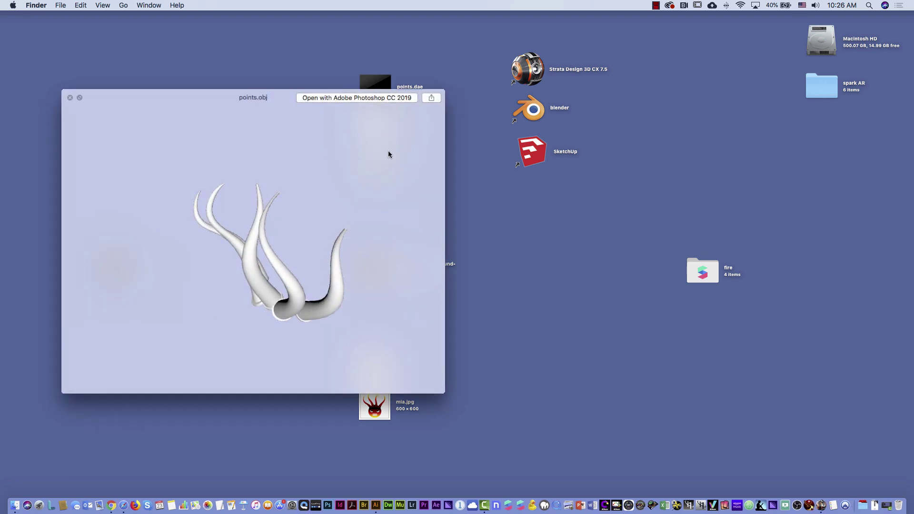
left_click_drag(299, 284, 341, 262)
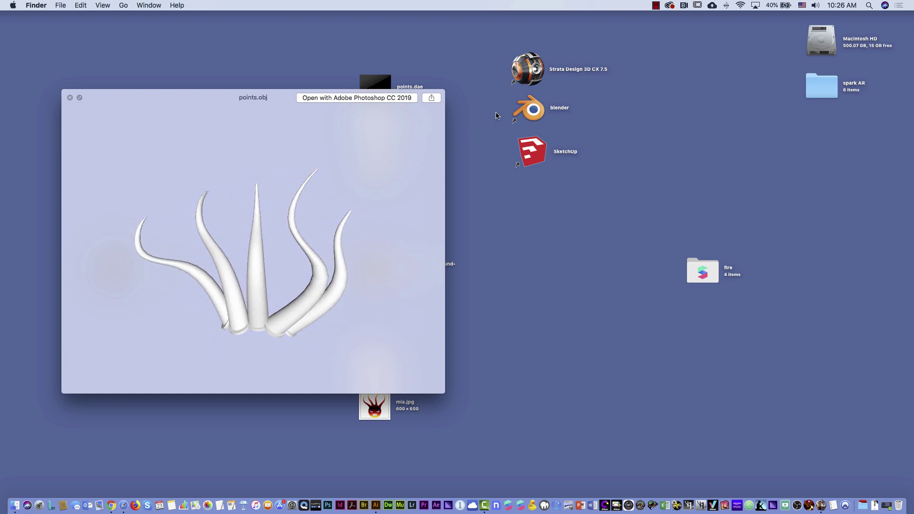
key("space")
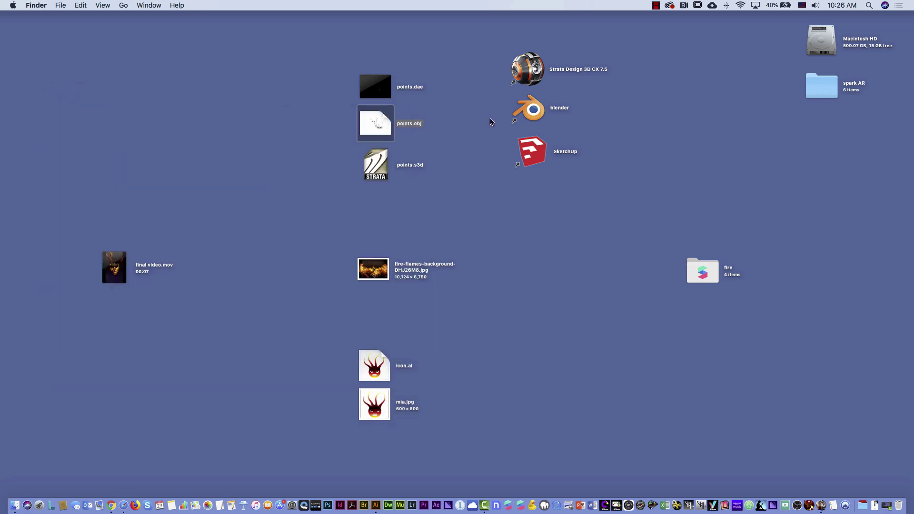
left_click(537, 71)
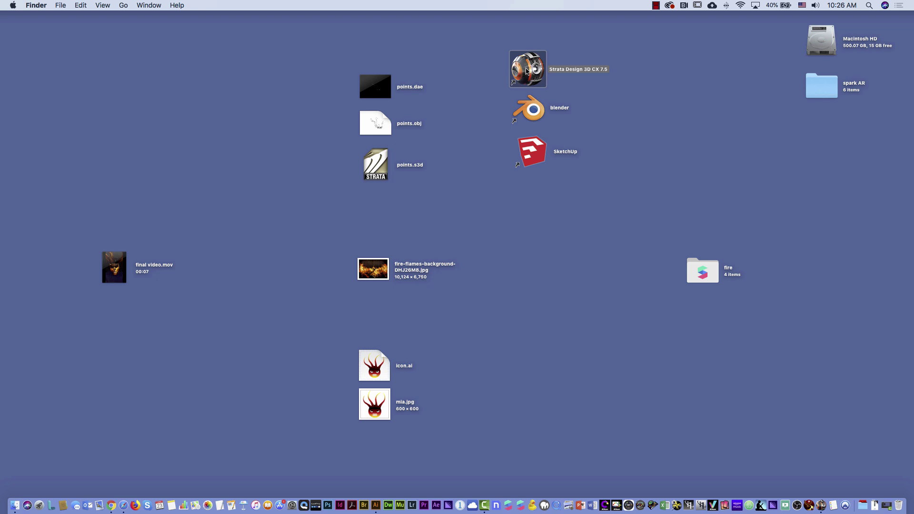
left_click(533, 110)
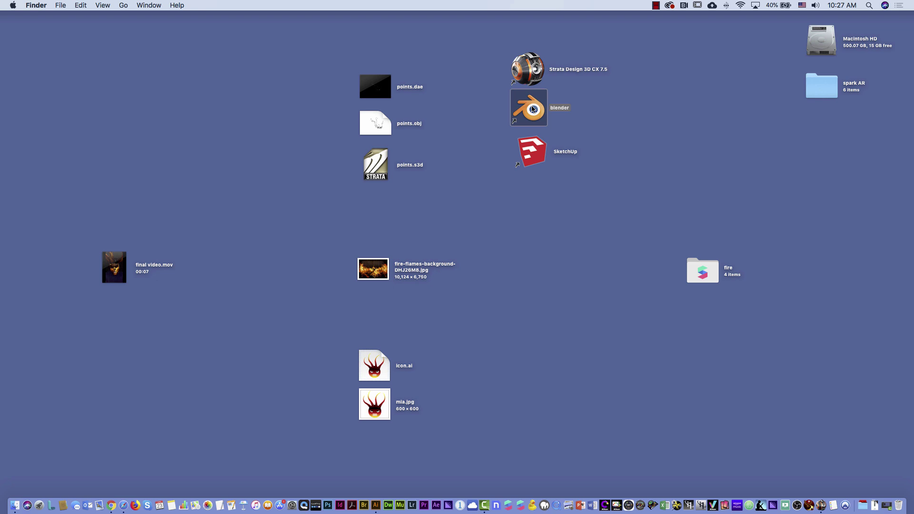
left_click(533, 157)
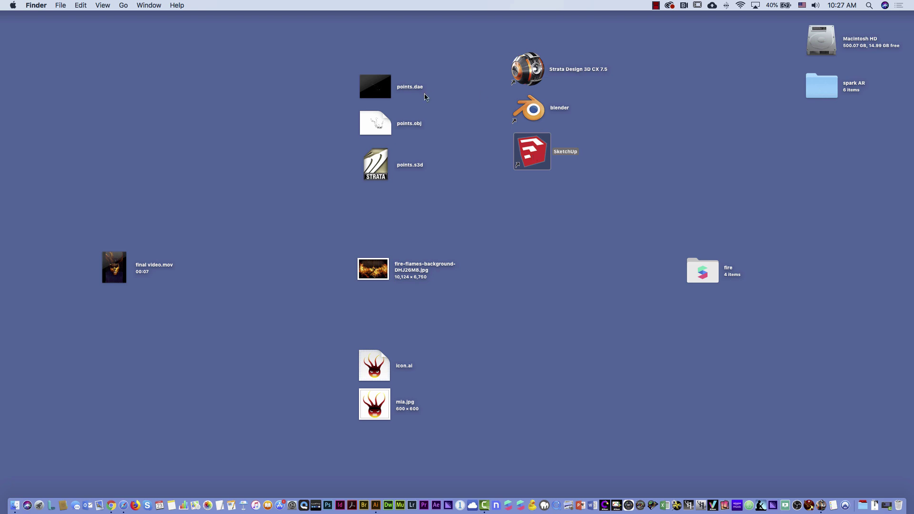
Open points.s3d in Strata Design 3D CX and examine the horn model from the side
double_click(382, 172)
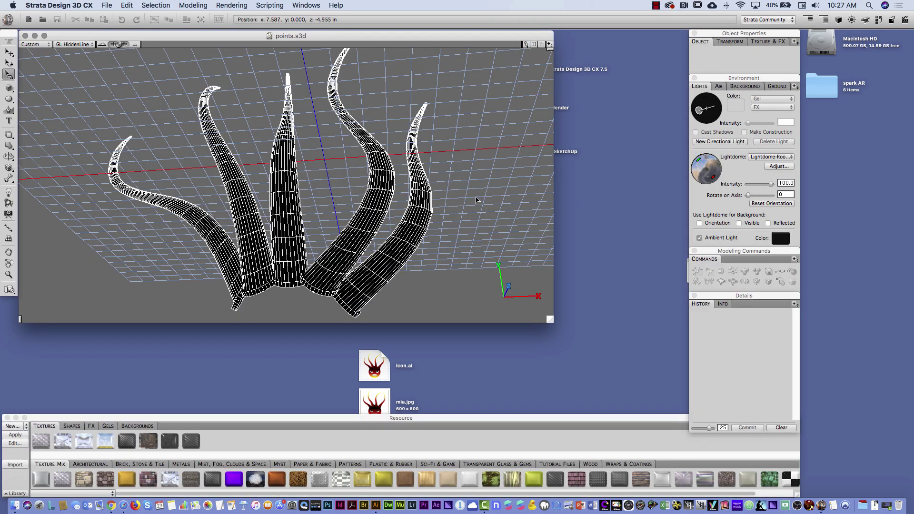
key("super+a")
key("r")
left_click_drag(472, 185, 285, 186)
key("space")
key("m")
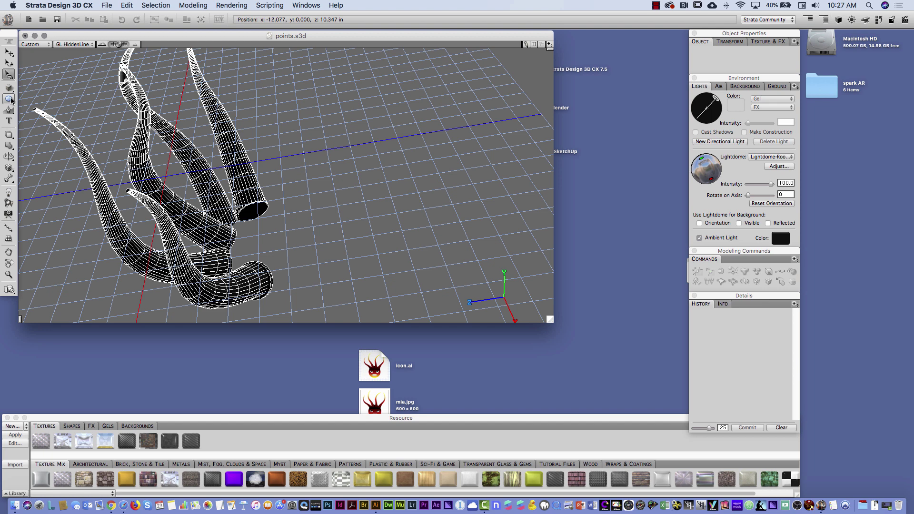
Draw a filled circle on the grid beside the horns and place a copy of it behind the original
left_click_drag(12, 100, 53, 121)
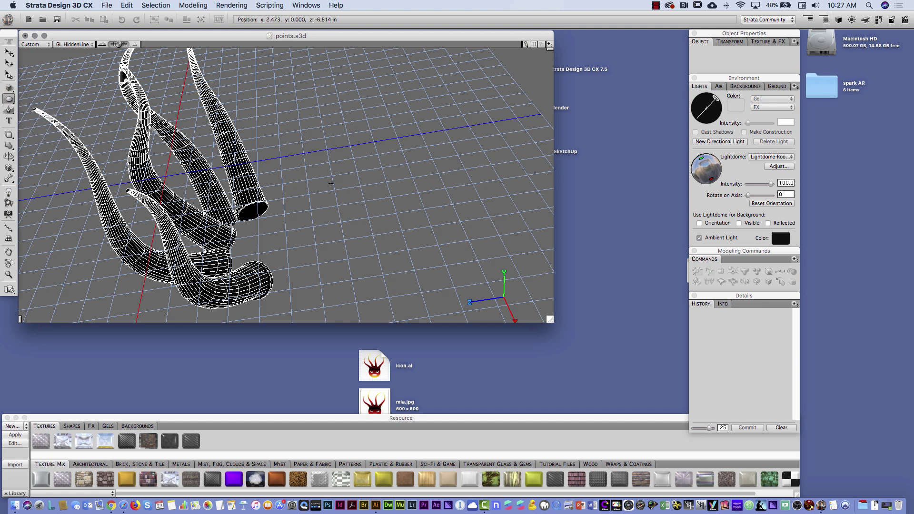
left_click_drag(331, 183, 420, 211)
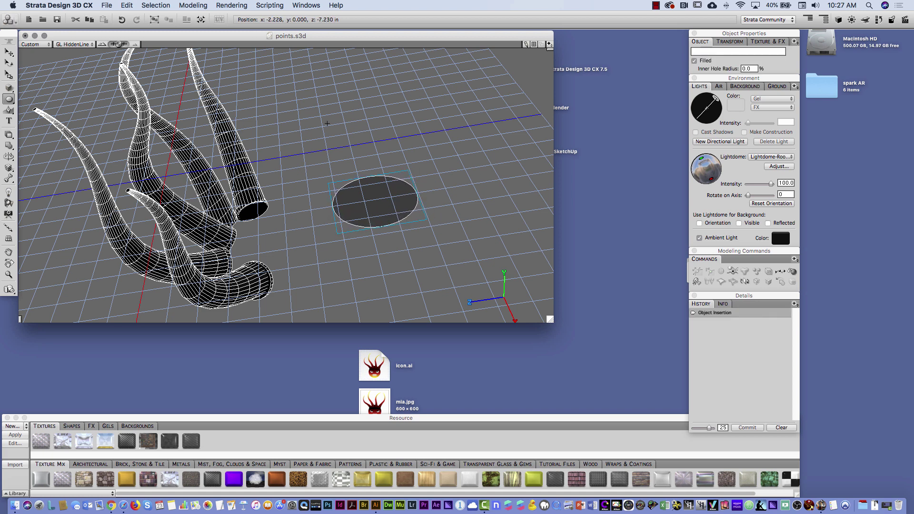
key("a")
left_click(390, 210)
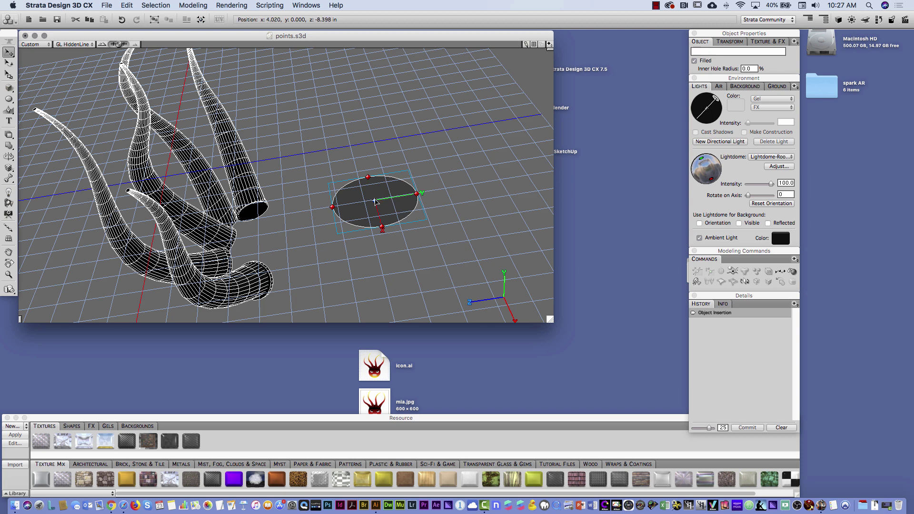
left_click_drag(376, 202, 366, 123, "alt")
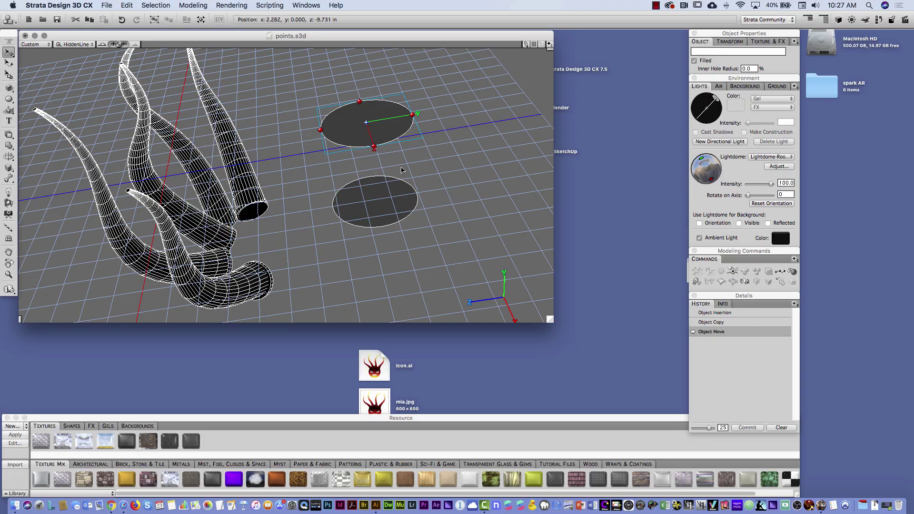
Scale the copied circle down uniformly and rotate it so it tilts away from the large circle
key("r")
left_click_drag(398, 171, 370, 175)
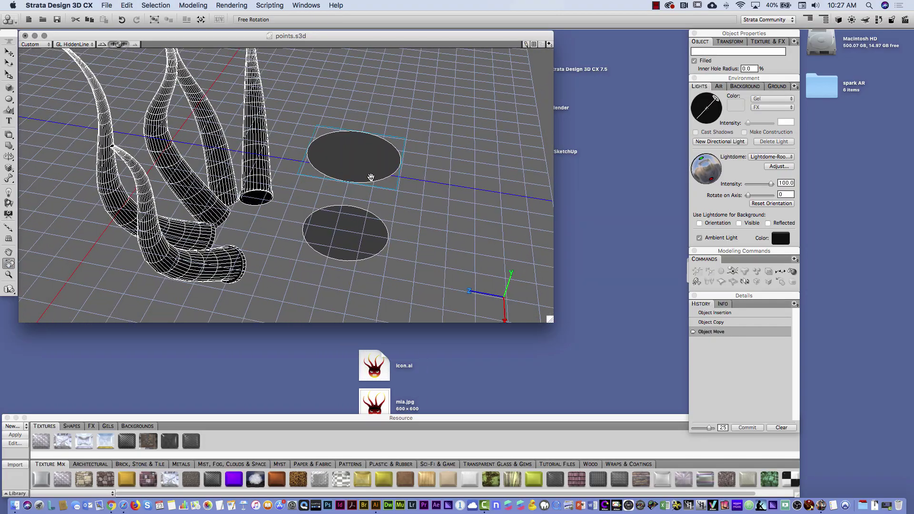
left_click(8, 53)
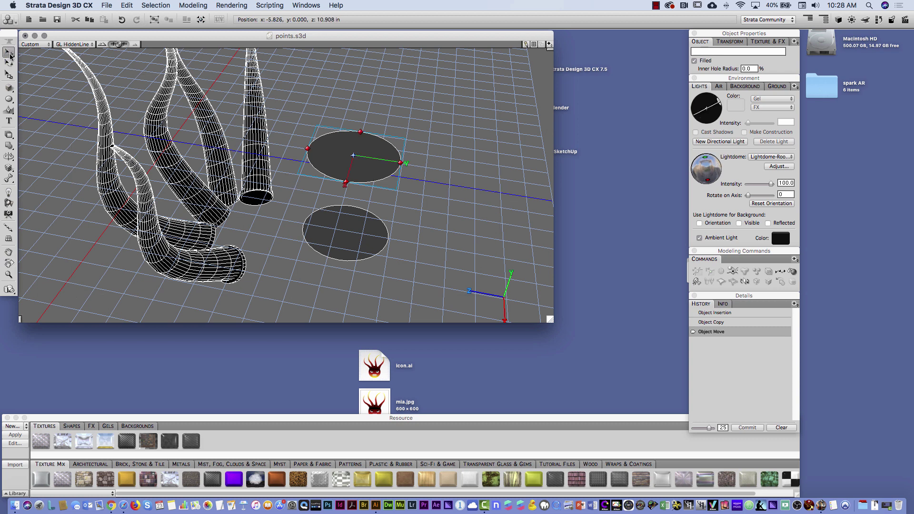
left_click(9, 74)
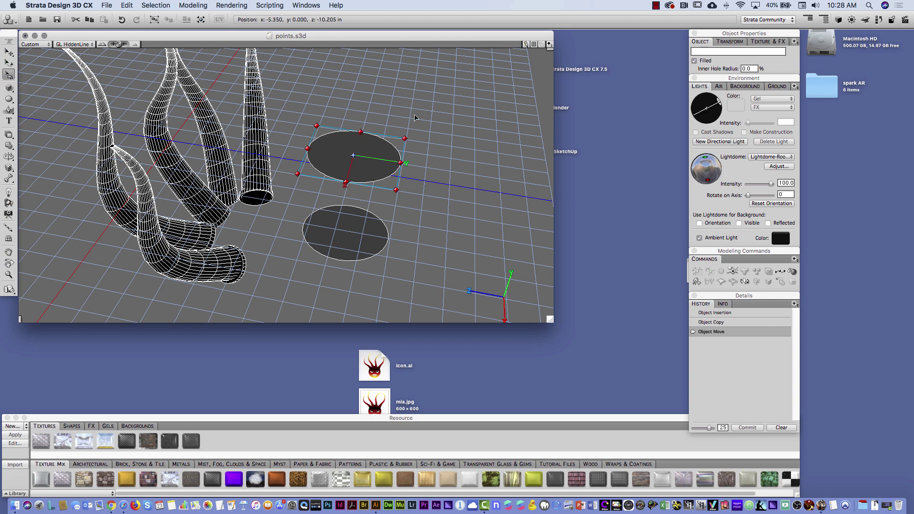
left_click_drag(405, 139, 379, 159)
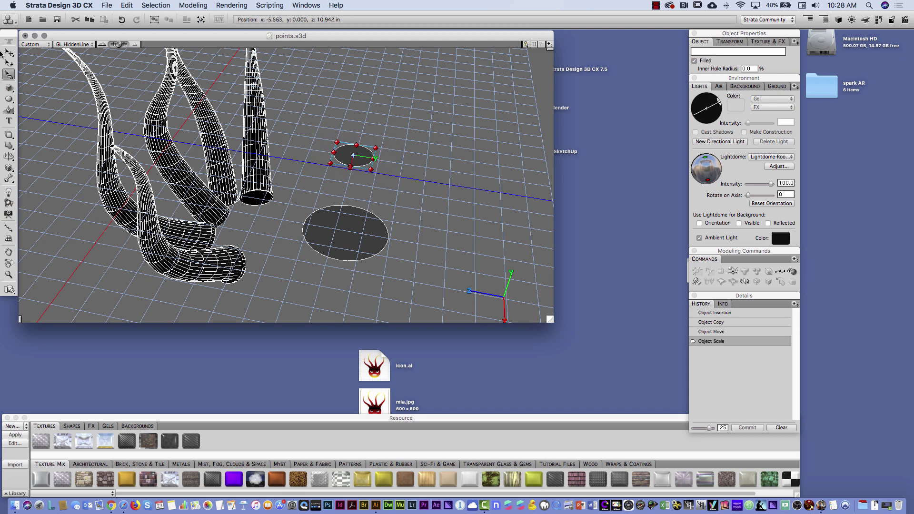
left_click(9, 62)
left_click_drag(374, 160, 373, 165)
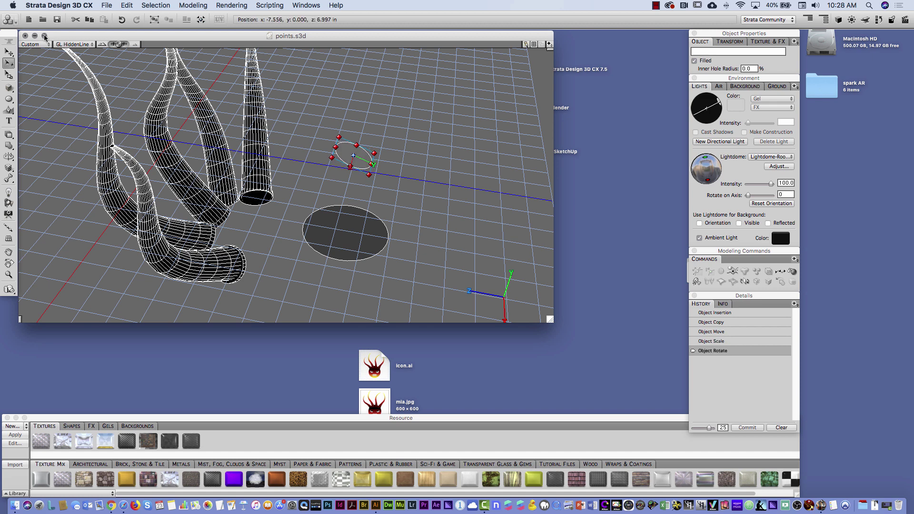
Raise the tilted circle above the large one, place a copy of it higher up, and shrink that copy to tip size
left_click(7, 53)
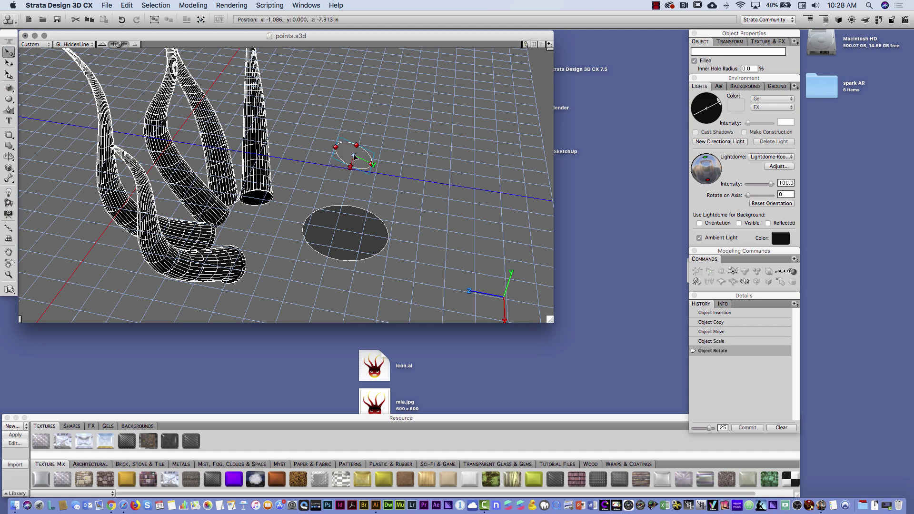
left_click_drag(354, 157, 401, 72)
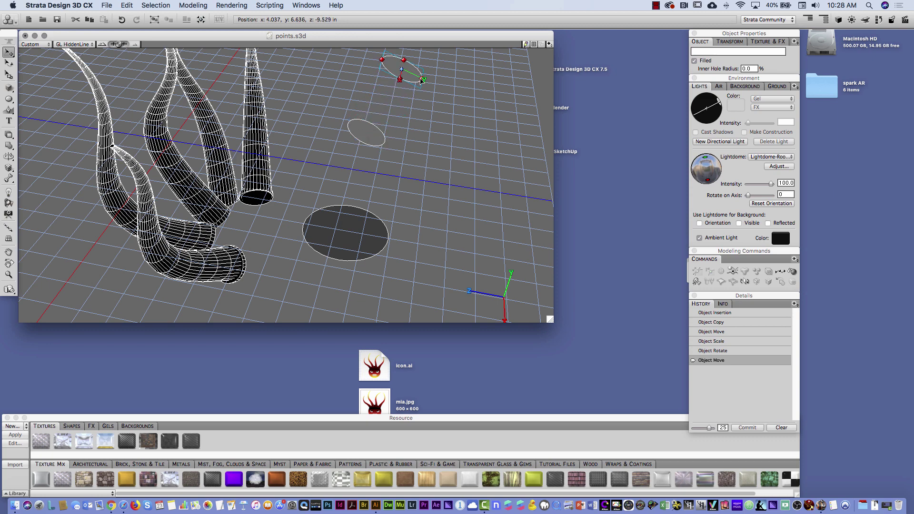
key("space")
left_click_drag(500, 78, 435, 114)
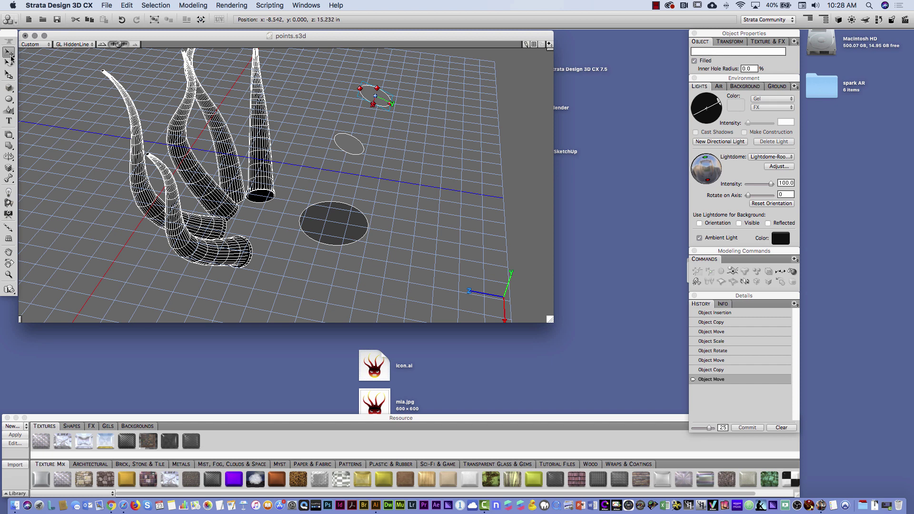
left_click(9, 75)
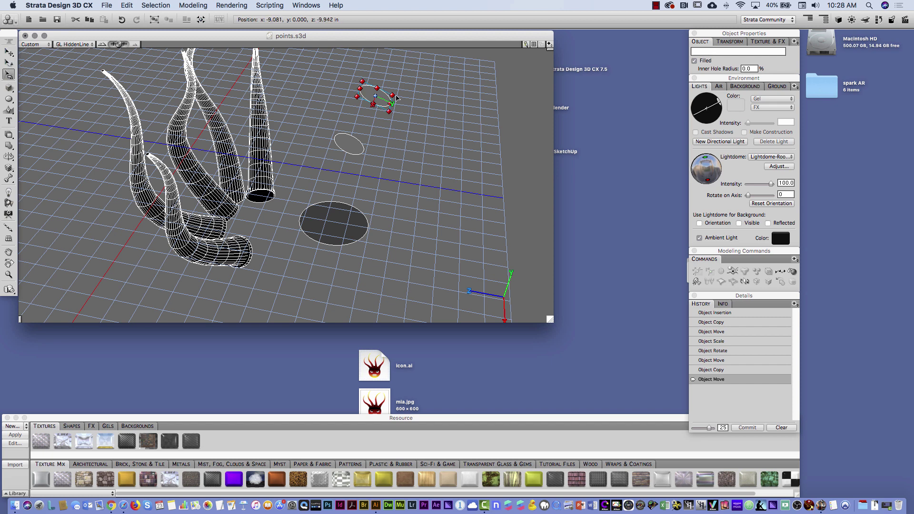
left_click_drag(393, 97, 380, 96)
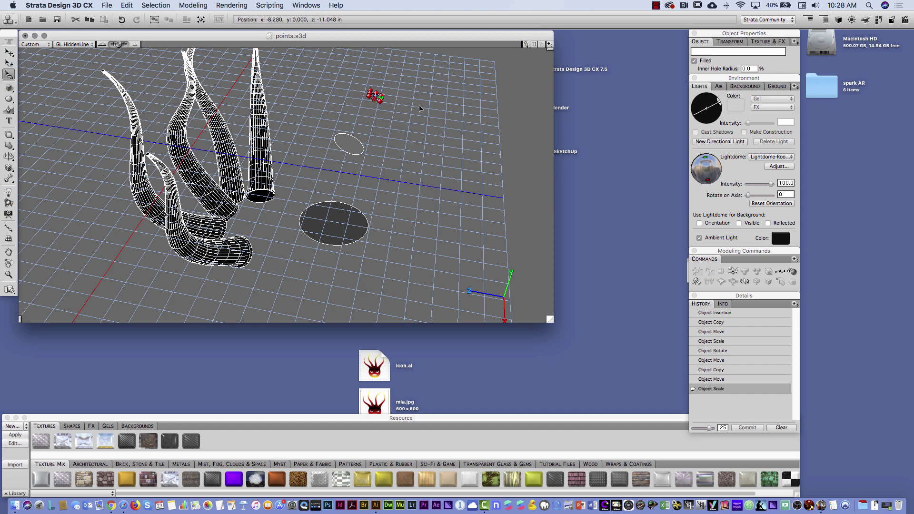
left_click(419, 109)
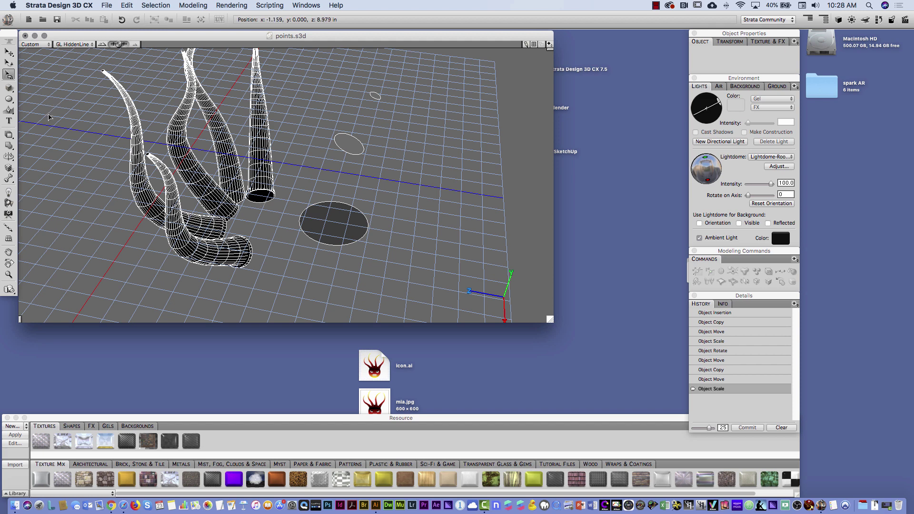
Skin the three circles from the large base through the middle one to the small tip to form a horn
left_click(9, 136)
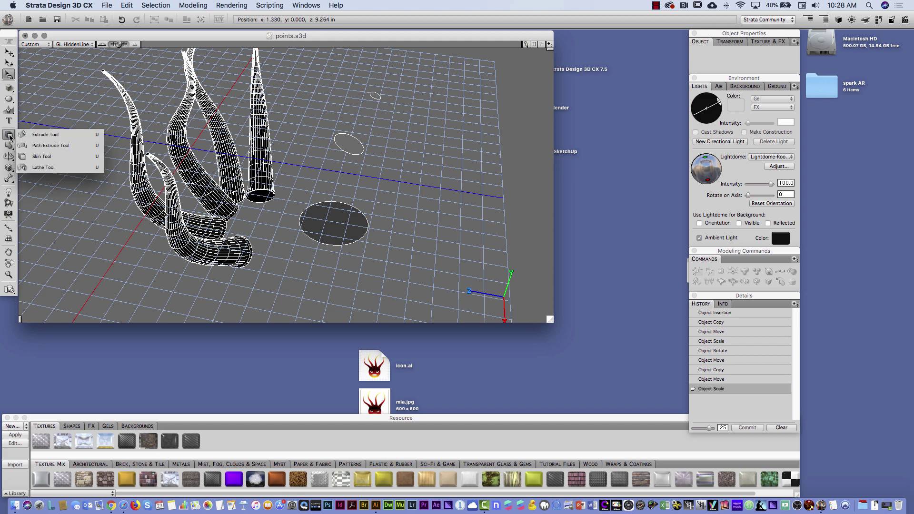
left_click(42, 157)
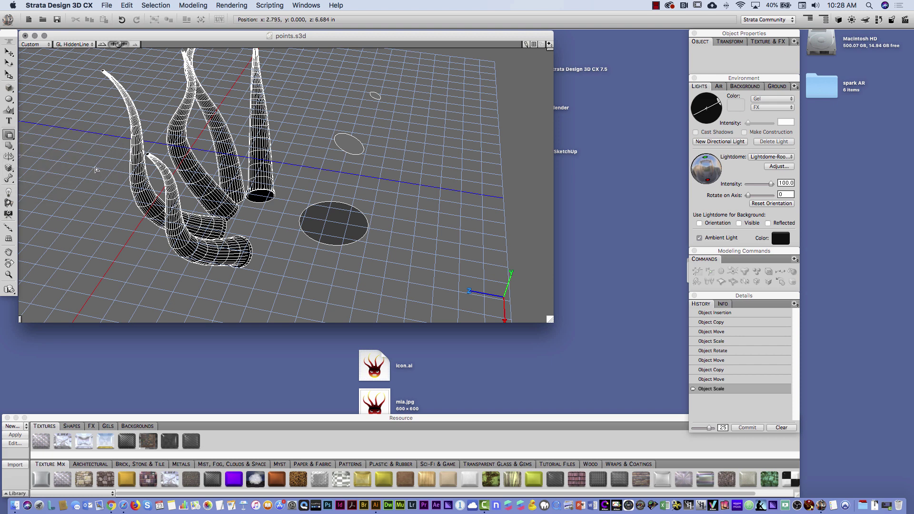
left_click(332, 220)
left_click(350, 146)
left_click(375, 96)
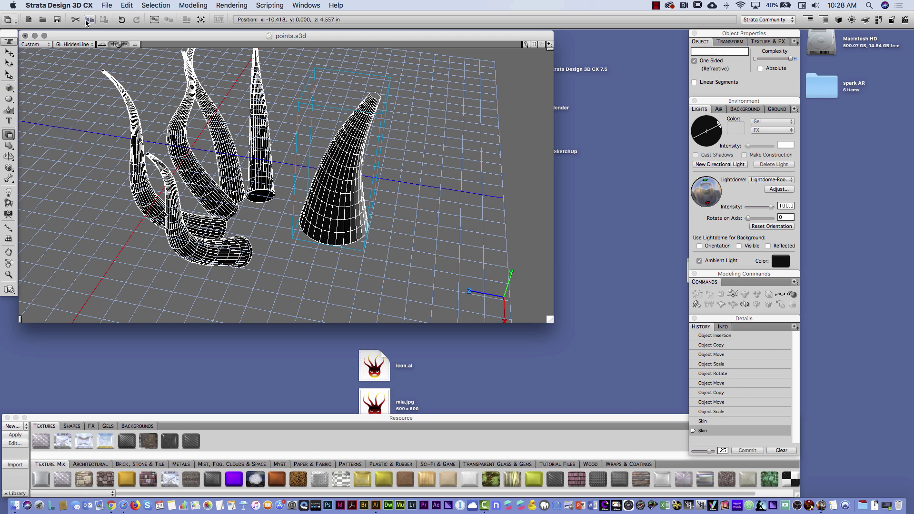
Examine the file formats available for exporting the model, such as Collada, and cancel the export
left_click(108, 5)
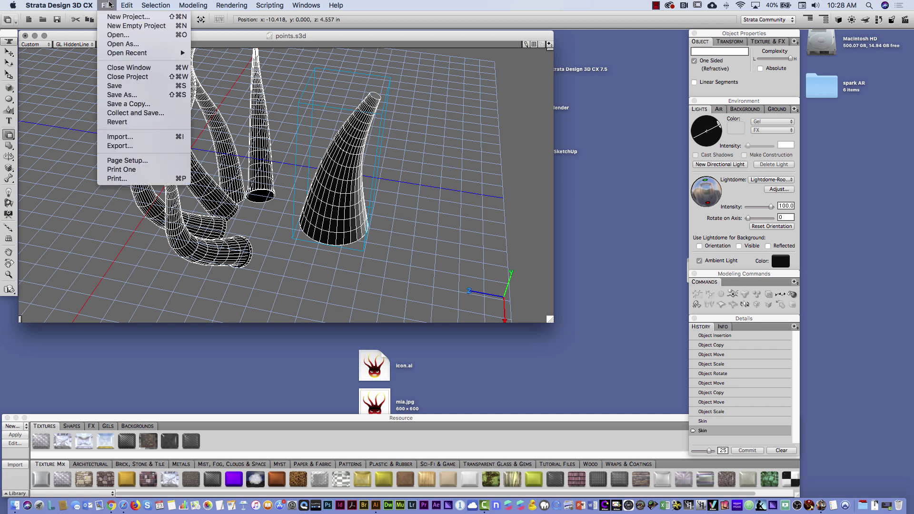
left_click(119, 146)
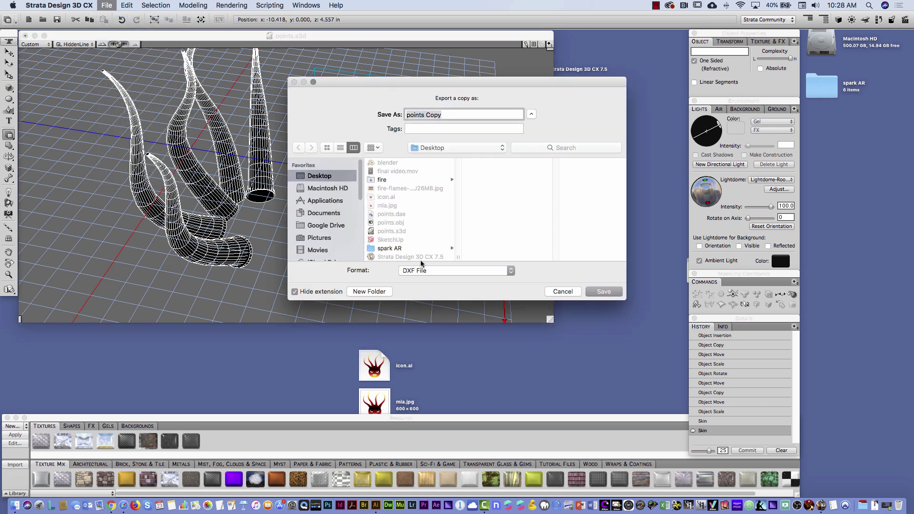
left_click(443, 271)
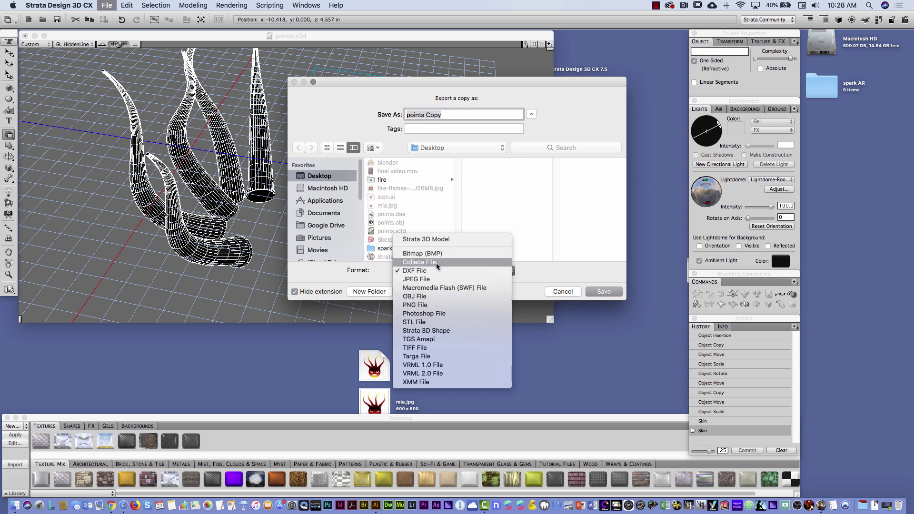
left_click(561, 293)
left_click(562, 293)
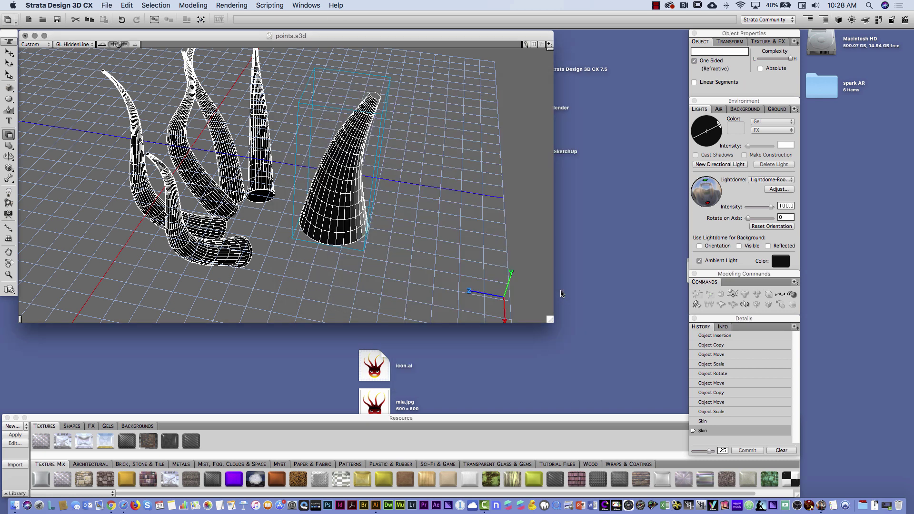
Close the points.s3d project without saving the changes
key("super+w")
key("super+d")
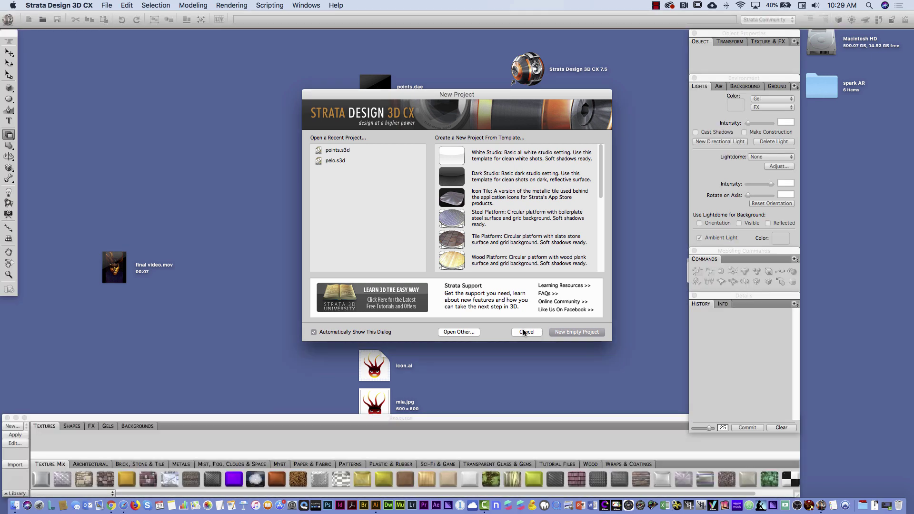
Dismiss the new-project dialog without creating anything and quit Strata Design 3D CX
left_click(527, 332)
key("super+q")
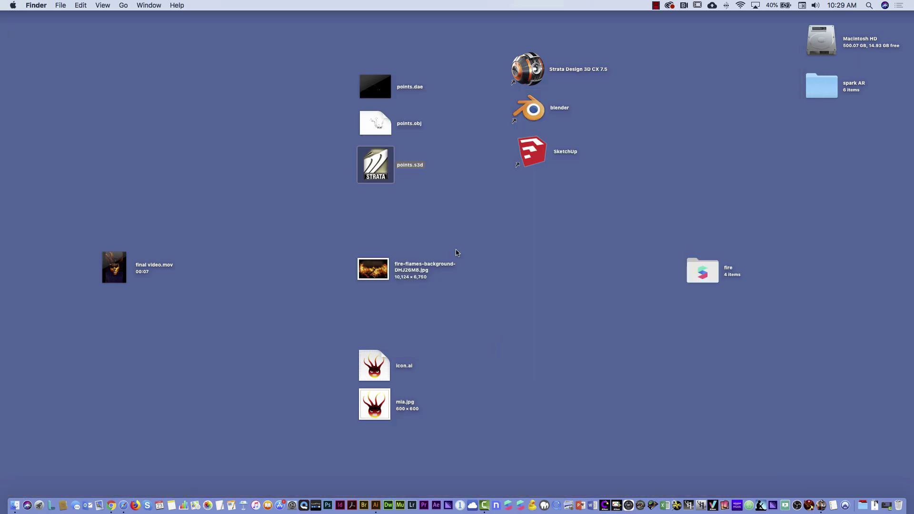
Preview the exported horn models points.obj and points.dae from the desktop, rotating each one in 3D
left_click(380, 123)
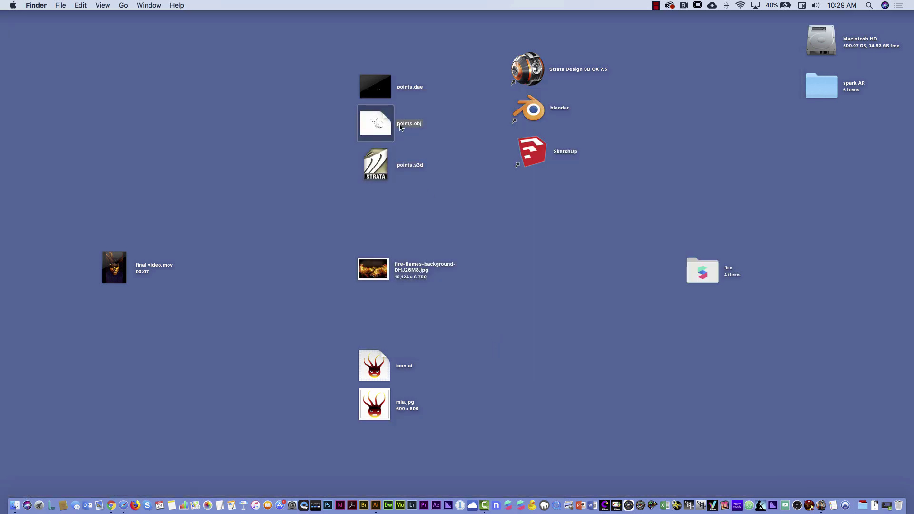
key("space")
left_click_drag(283, 265, 241, 275)
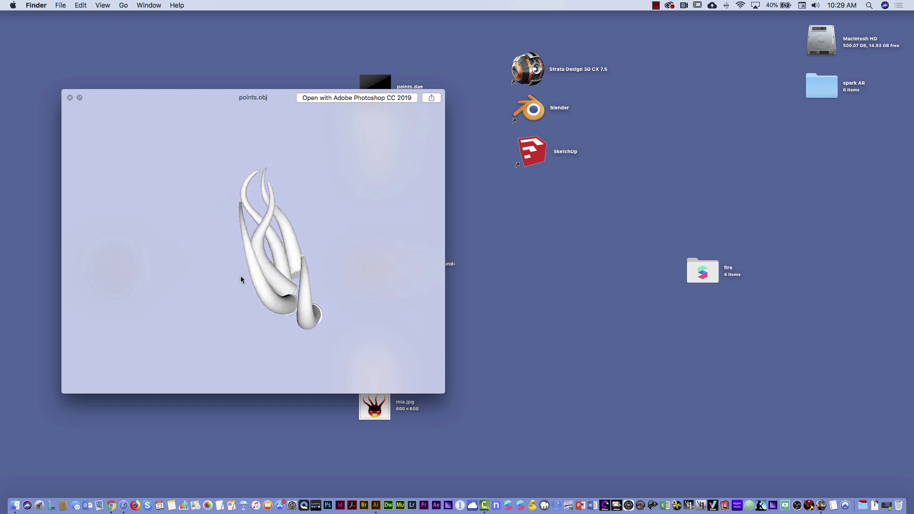
key("space")
left_click(377, 87)
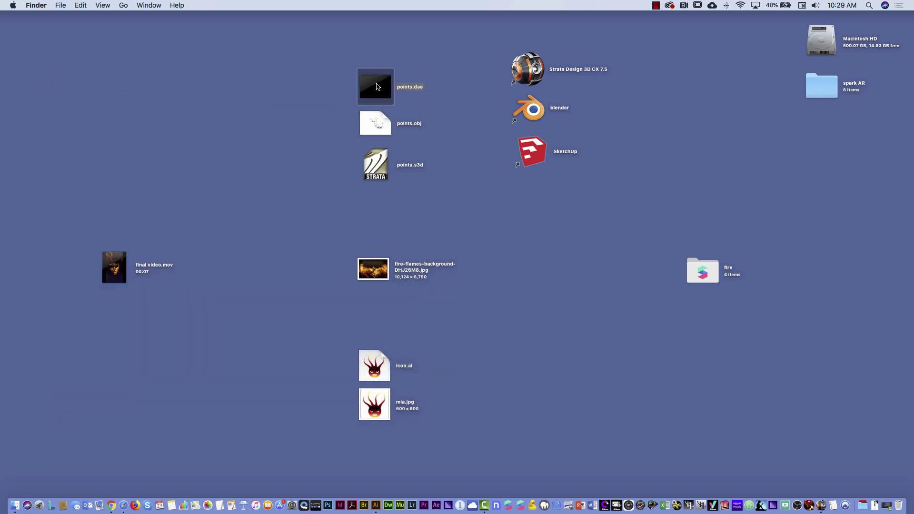
key("space")
left_click_drag(395, 233, 316, 253)
key("space")
left_click(502, 187)
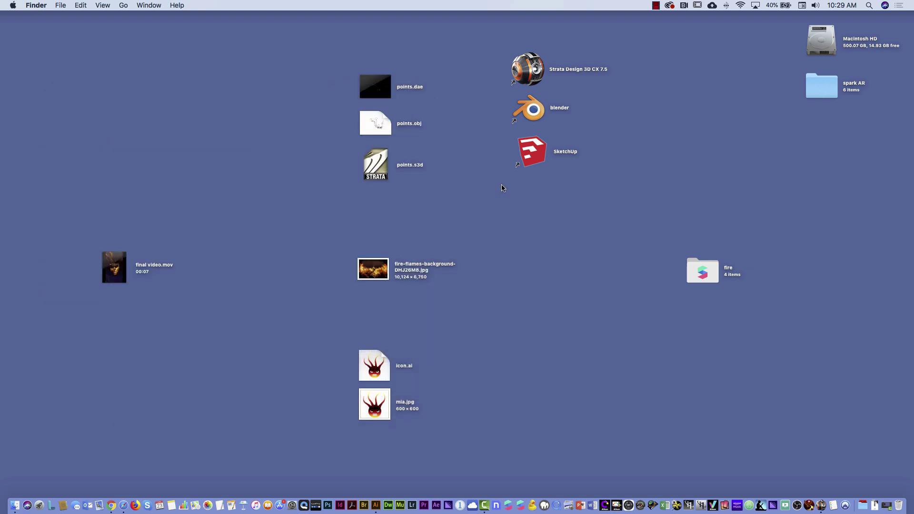
Move the Strata Design 3D CX, blender and SketchUp shortcuts slightly closer to the points files on the desktop
left_click_drag(330, 58, 401, 191)
left_click(481, 193)
mouse_move(483, 53)
left_mouse_down()
mouse_move(563, 149)
mouse_move(519, 170)
left_mouse_up()
left_click(517, 257)
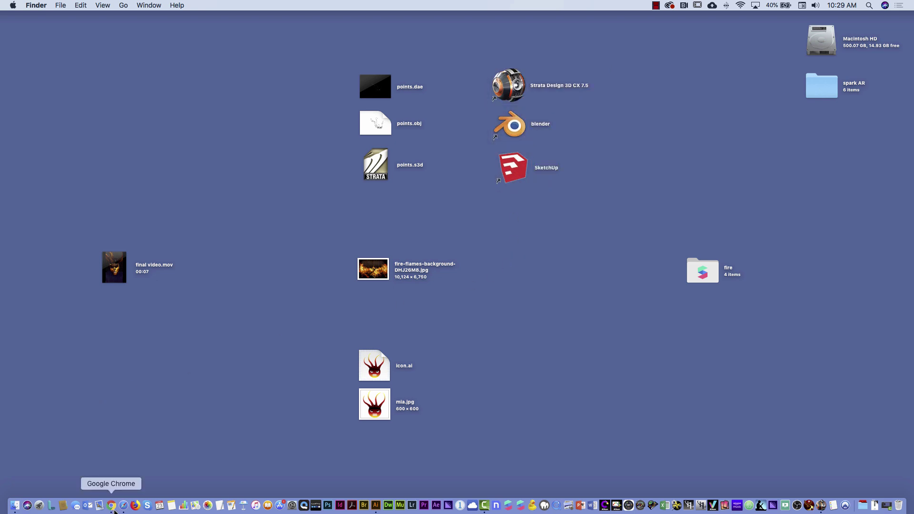
Switch to Google Chrome, search TurboSquid for "mask" 3D models and filter the results to Free
left_click(114, 511)
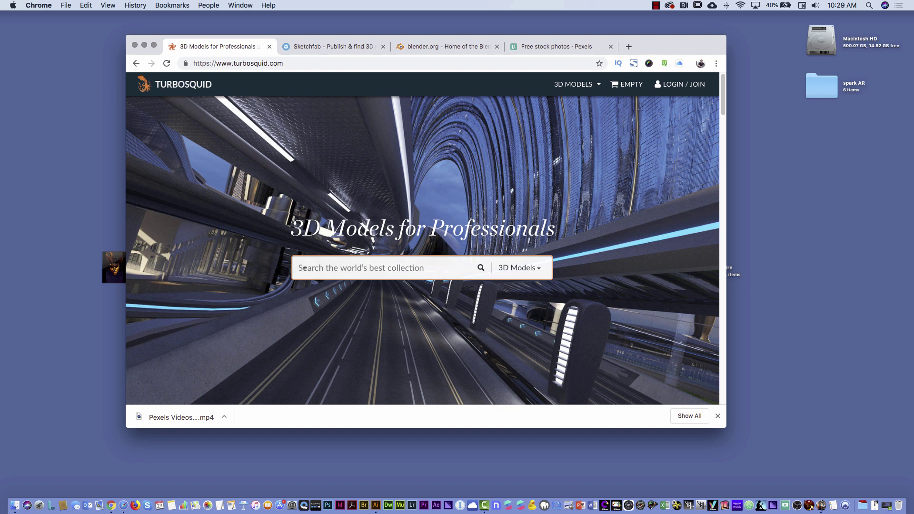
type("mask")
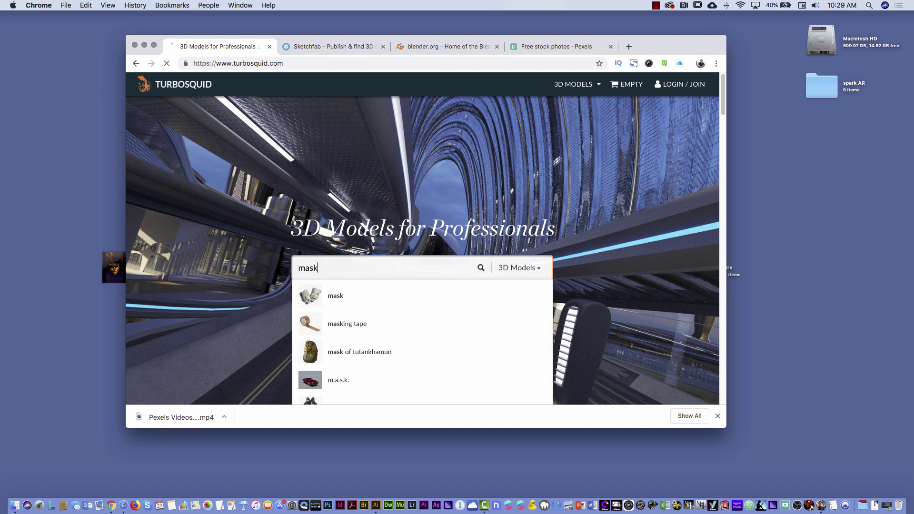
key("Return")
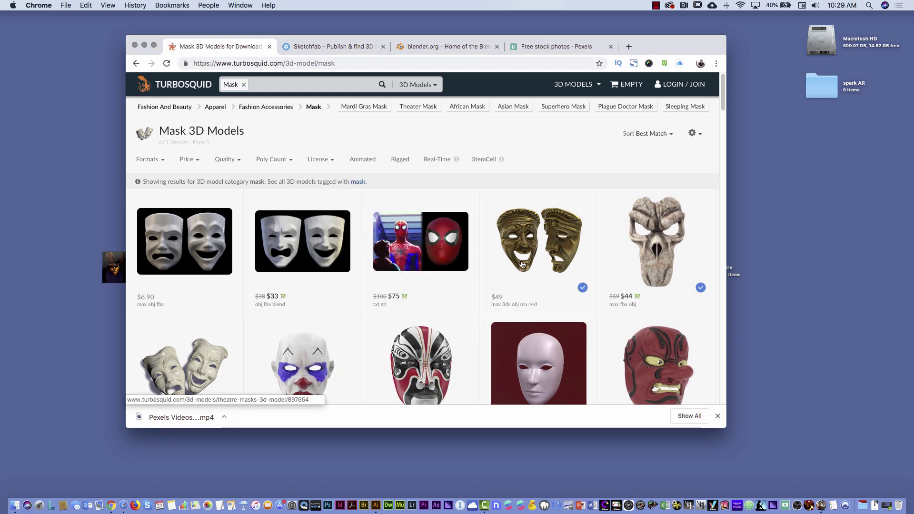
mouse_move(513, 259)
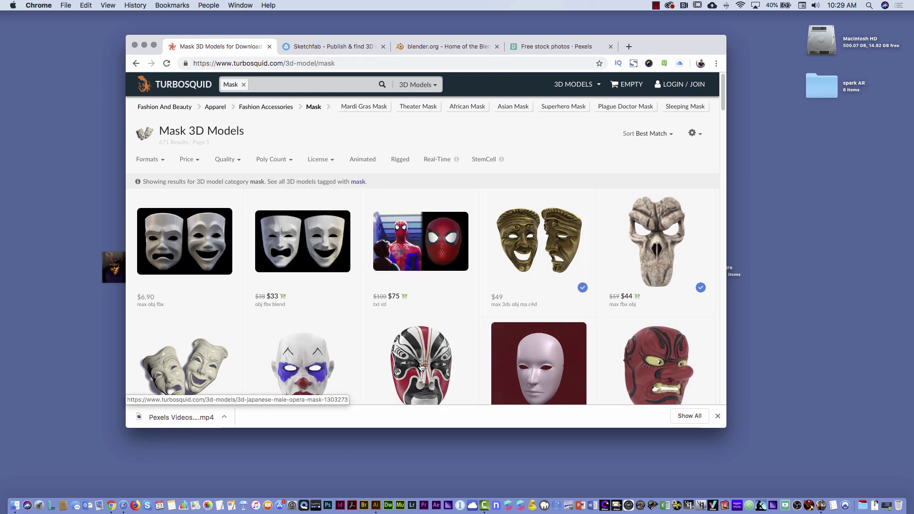
left_click(188, 161)
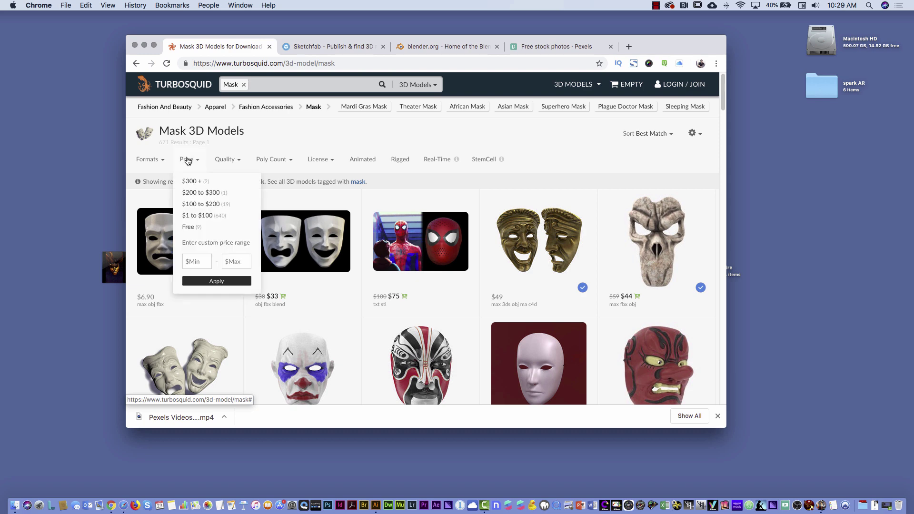
left_click(190, 227)
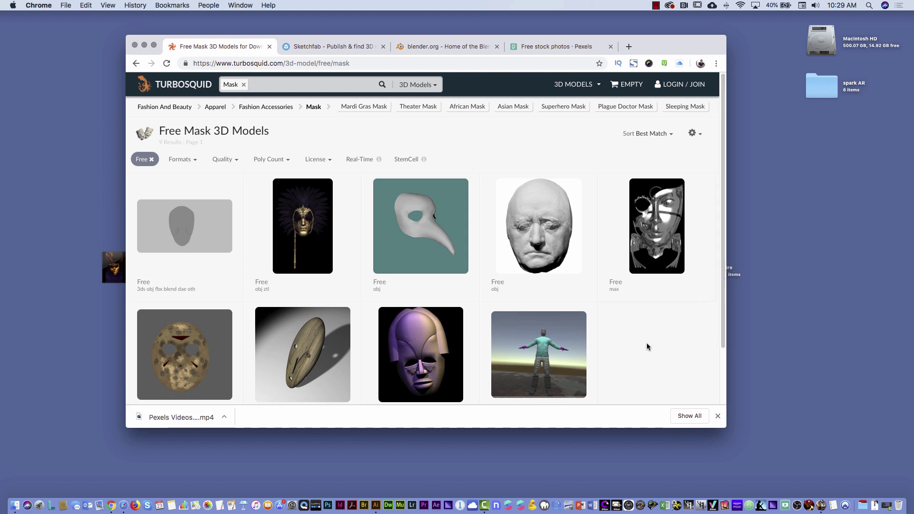
mouse_move(308, 227)
Search Sketchfab for "mask" models and browse through the results
left_click(324, 47)
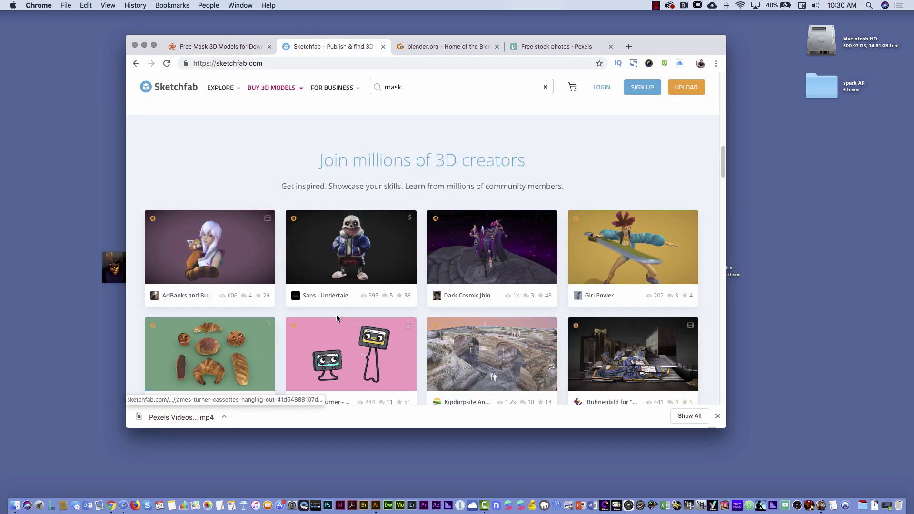
scroll(376, 223, "up", 2)
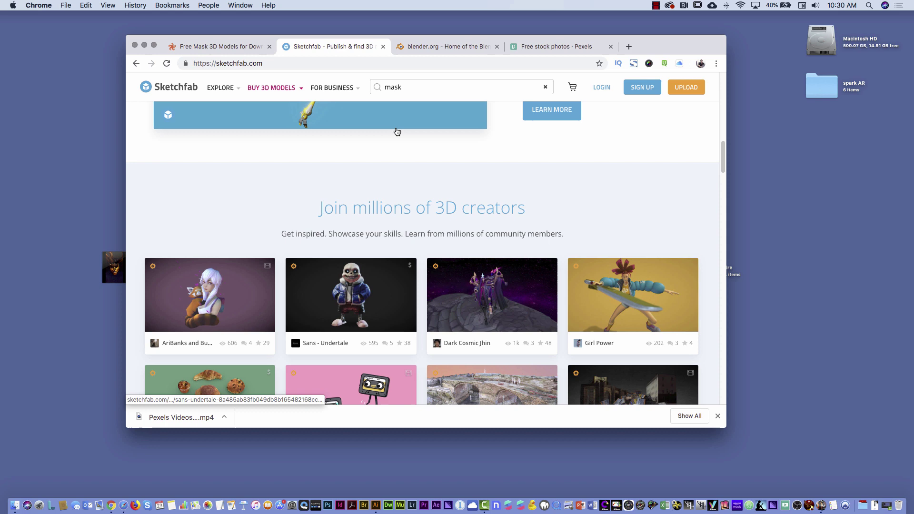
left_click(408, 87)
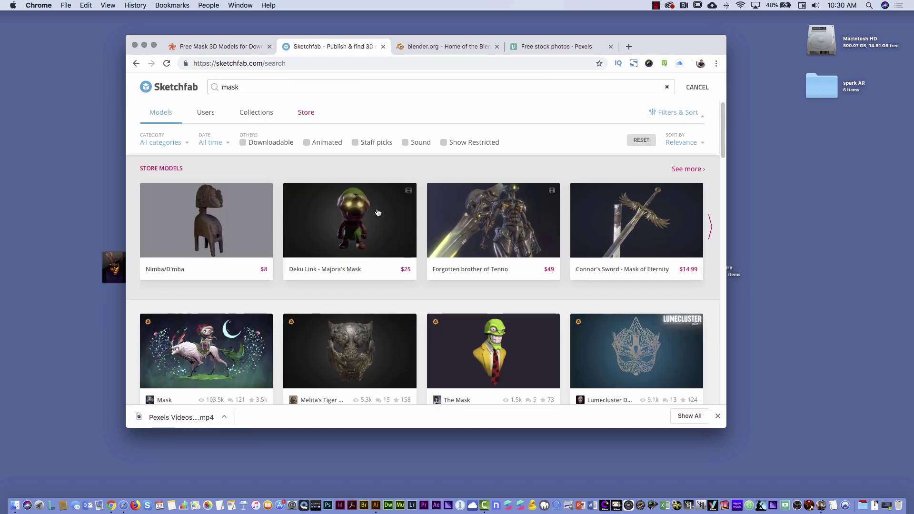
scroll(424, 360, "down", 3)
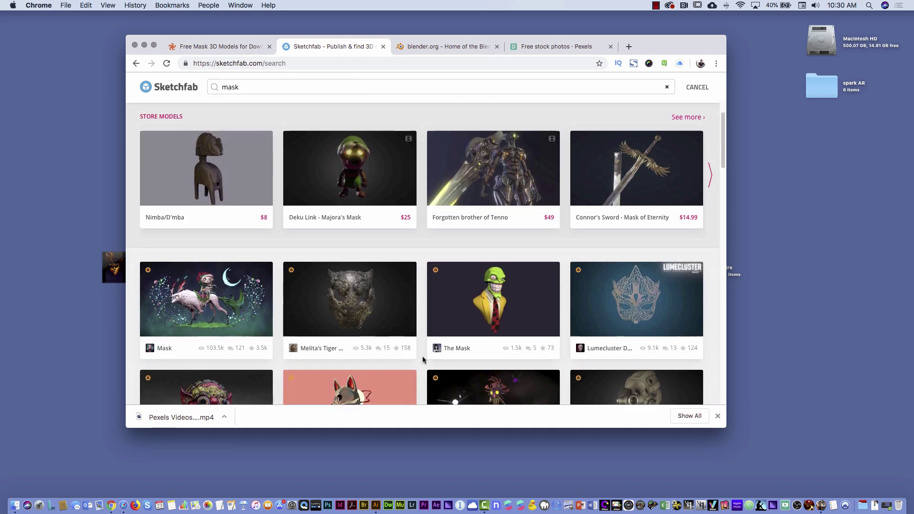
scroll(424, 361, "down", 5)
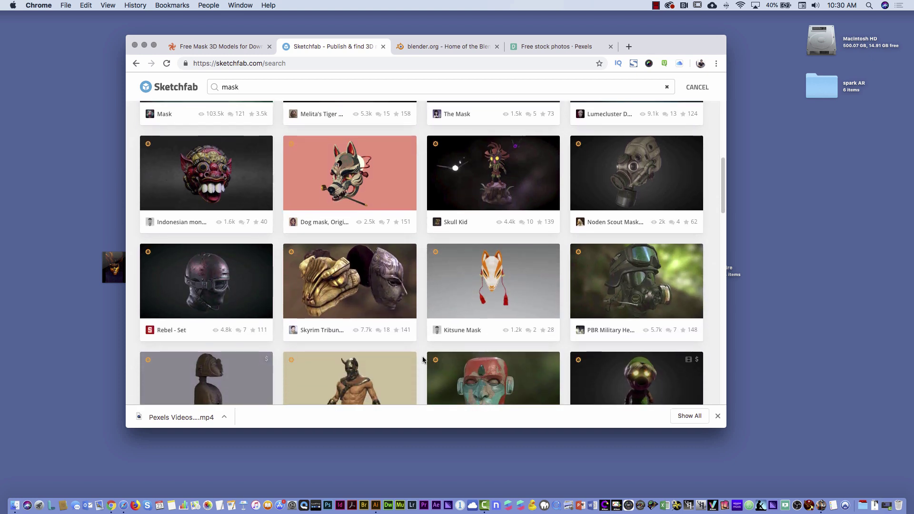
scroll(423, 360, "down", 2)
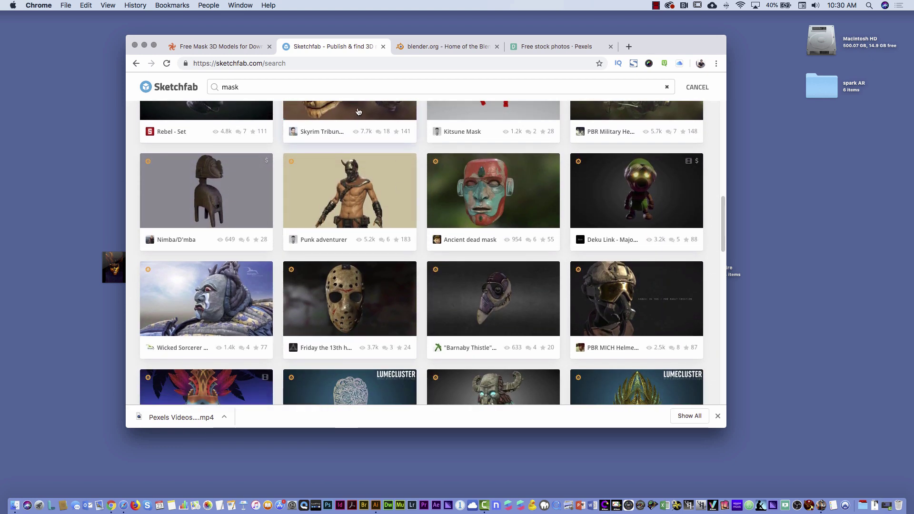
View the blender.org home page and hide the browser to return to the desktop
left_click(438, 47)
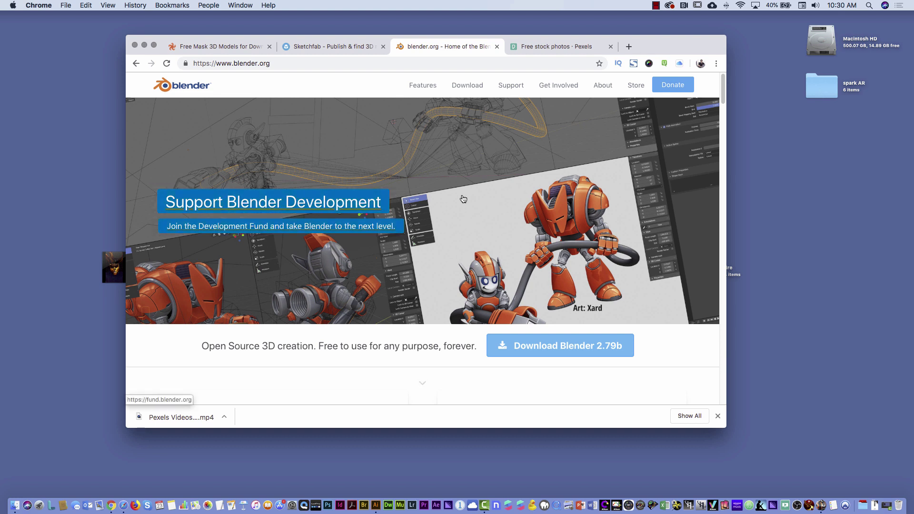
key("super+h")
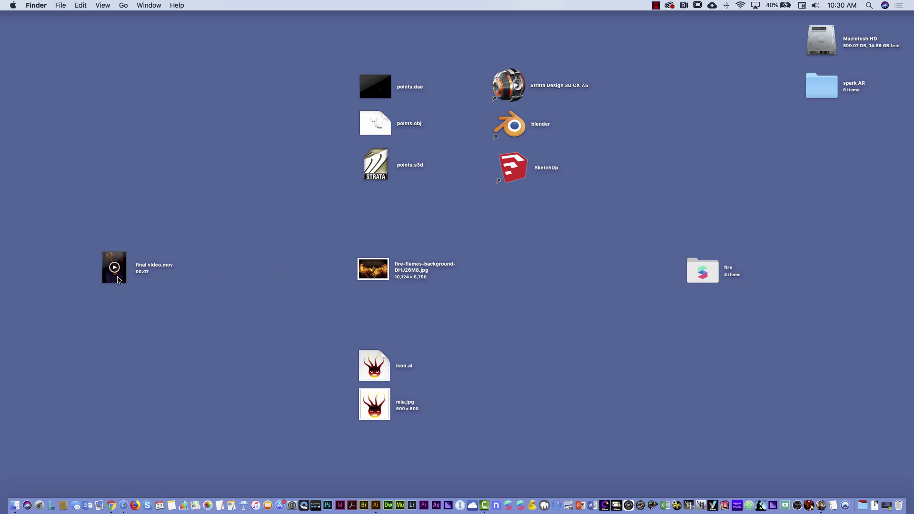
Preview final video.mov and the fire-flames-background-DHJ26M8.jpg texture image from the desktop
left_click(118, 277)
key("space")
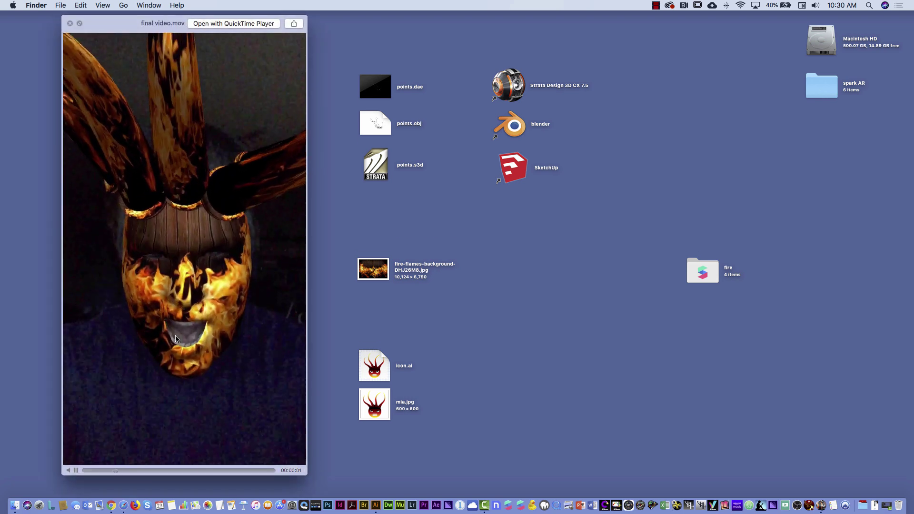
key("space")
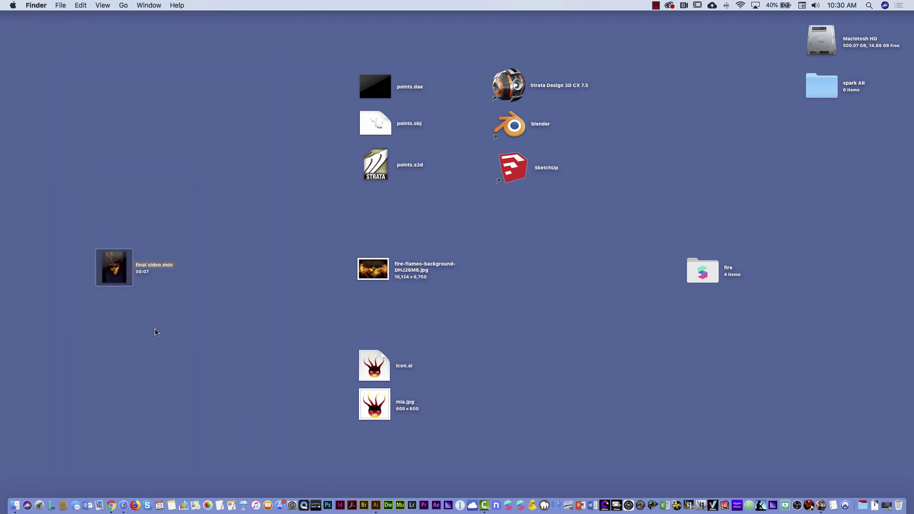
left_click(374, 265)
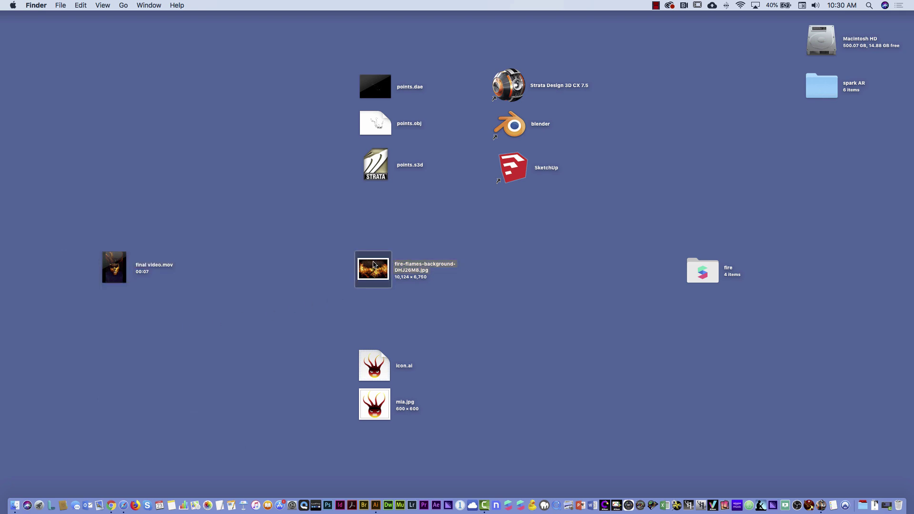
key("space")
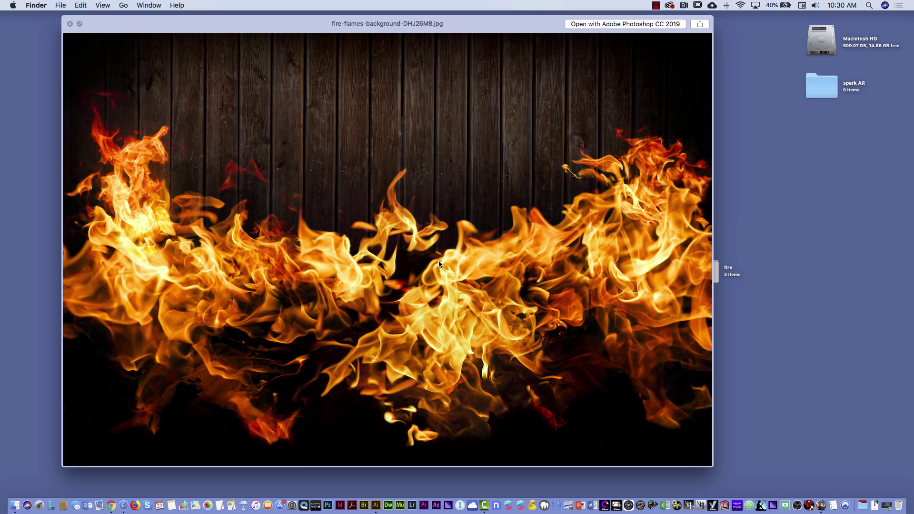
key("space")
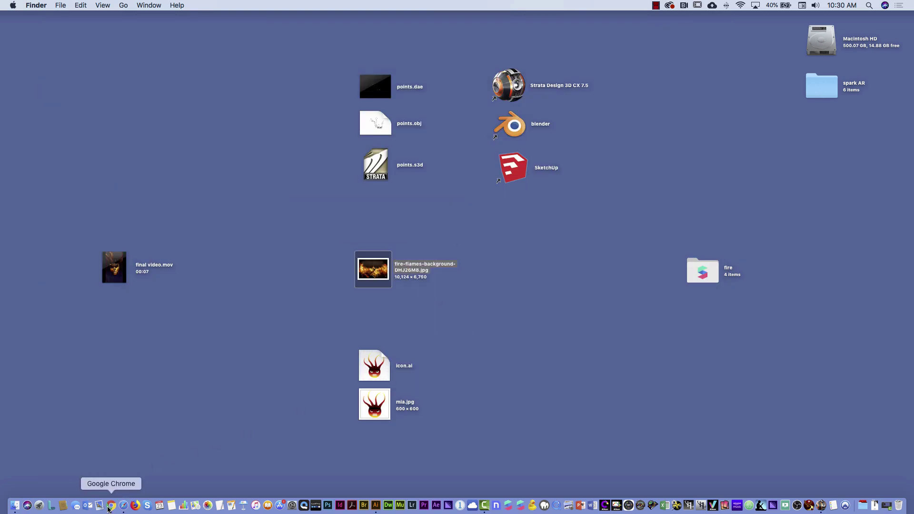
Switch to Google Chrome, search Pexels for "fire" and browse the photos found
left_click(112, 505)
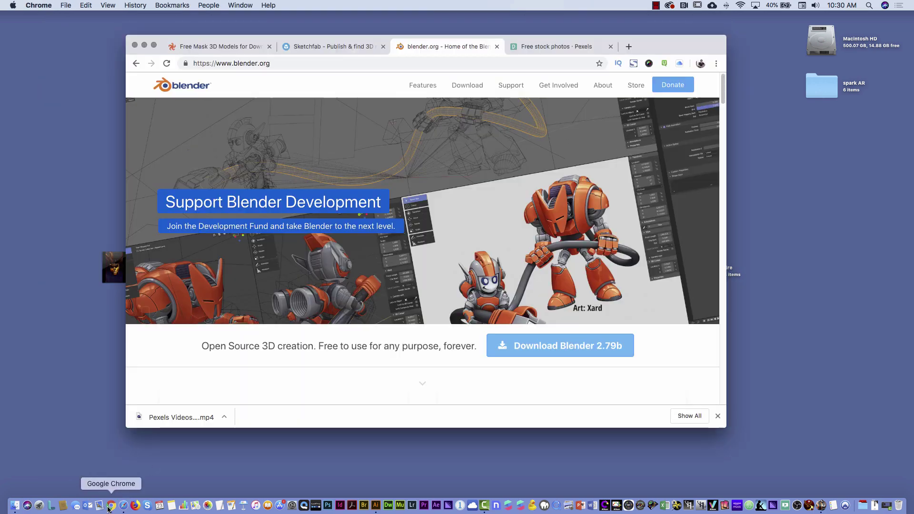
left_click(533, 46)
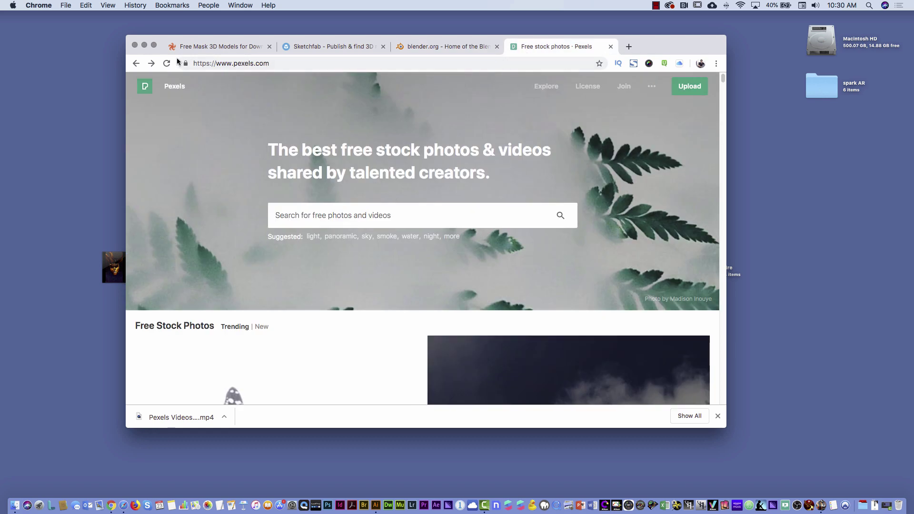
left_click(298, 217)
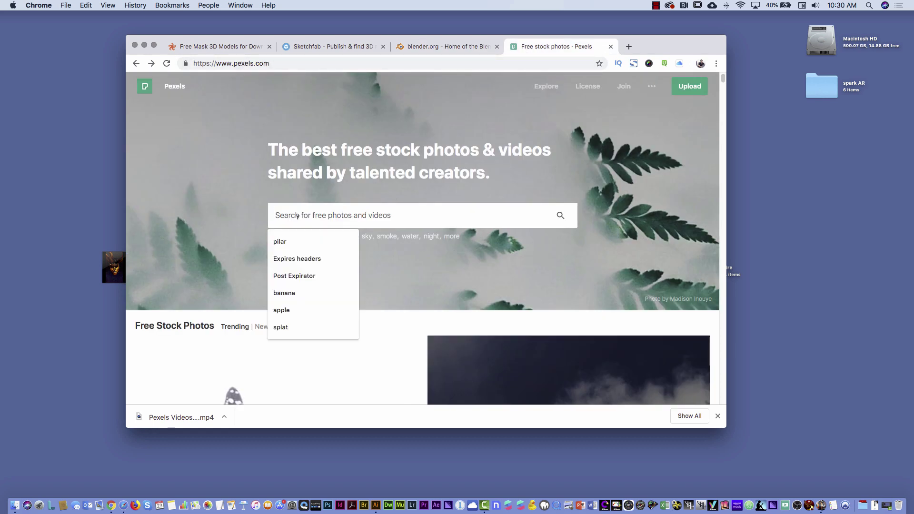
type("fire")
key("Return")
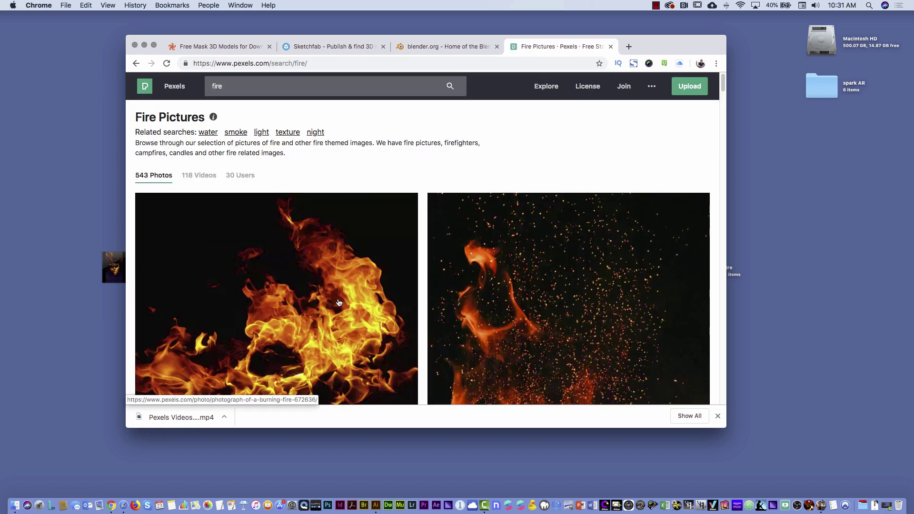
scroll(336, 300, "down", 3)
scroll(547, 268, "down", 10)
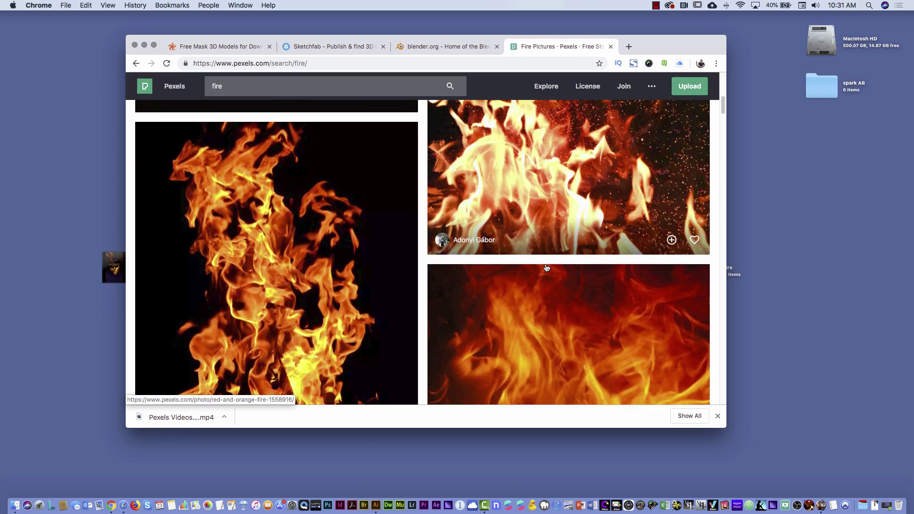
scroll(547, 268, "up", 3)
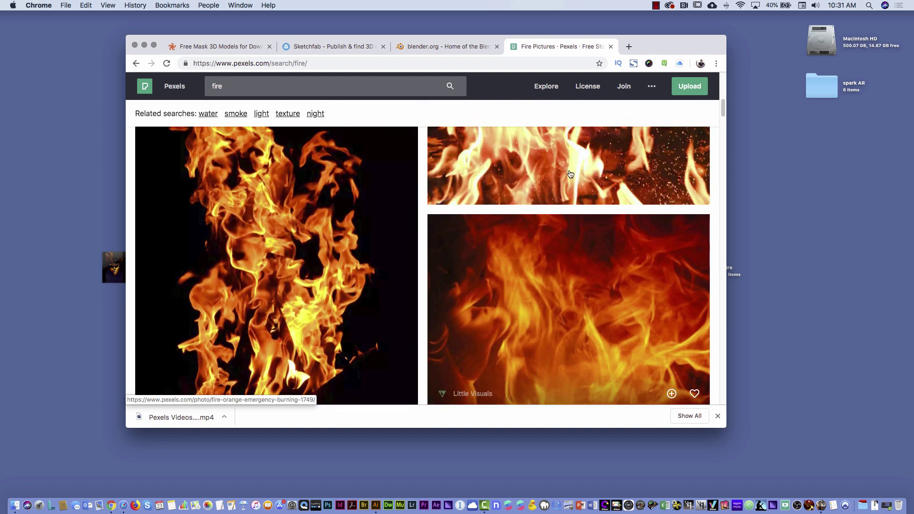
Read what the Pexels photo license allows and hide the browser to return to the desktop
left_click(589, 88)
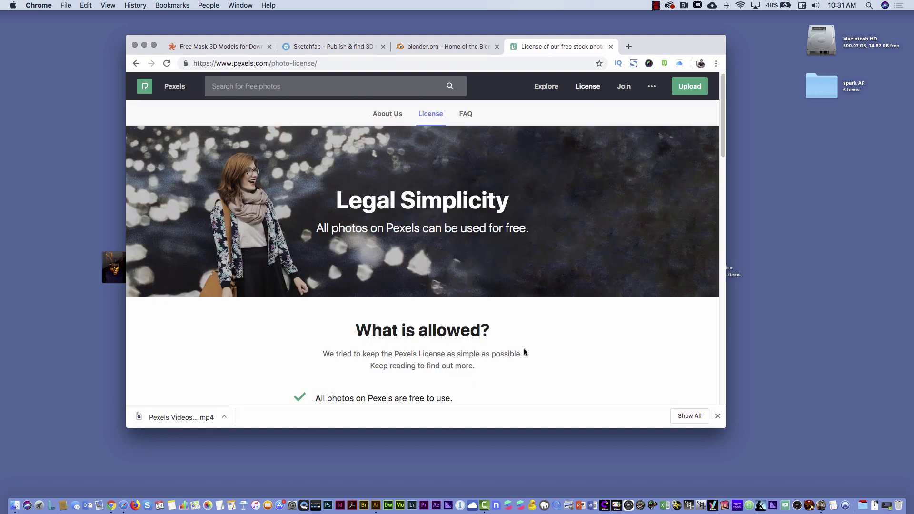
scroll(525, 353, "down", 4)
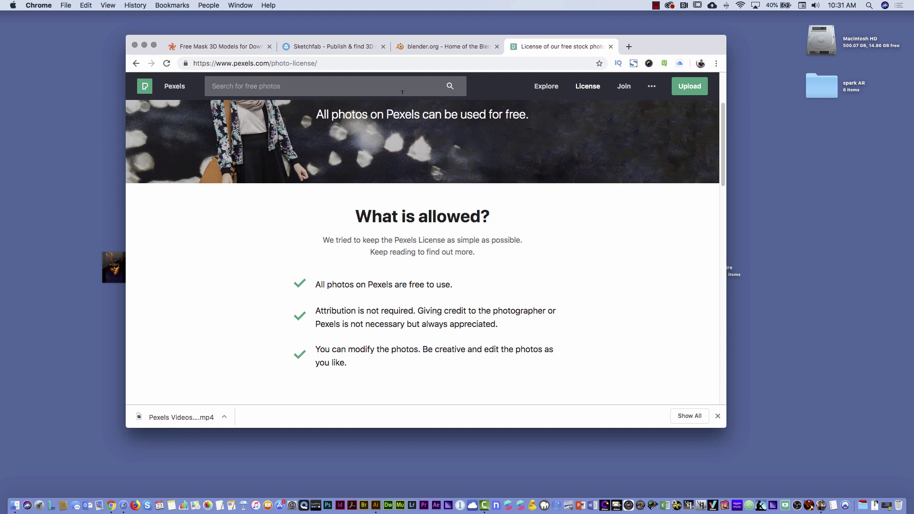
key("super+h")
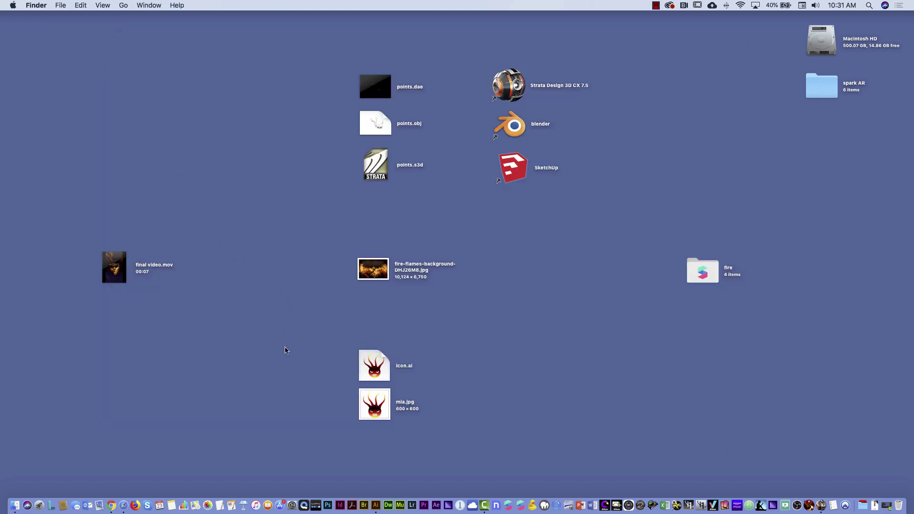
Preview the icon.ai artwork and the mia.jpg image from the desktop
left_click(381, 367)
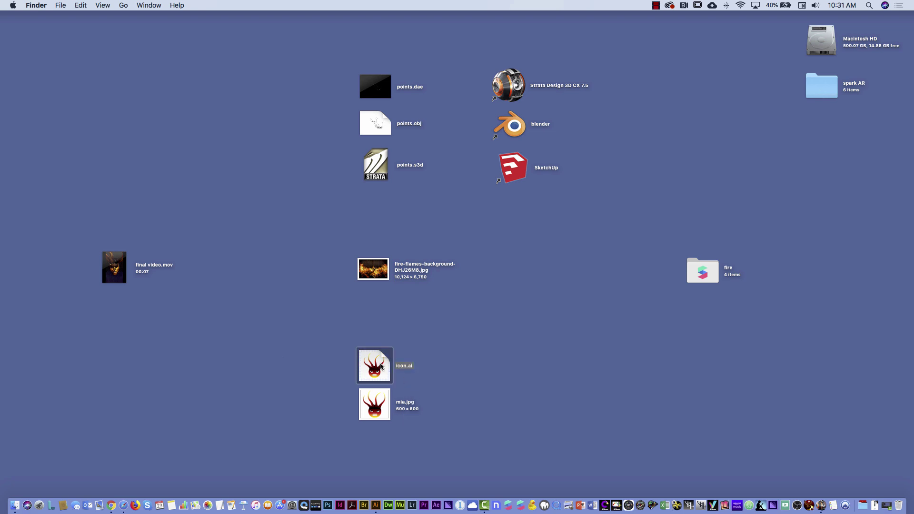
key("space")
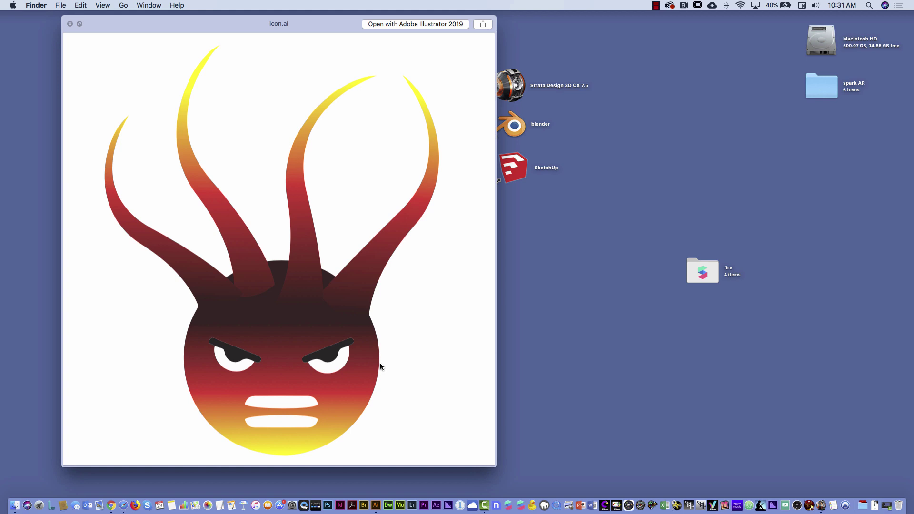
key("space")
left_click(379, 409)
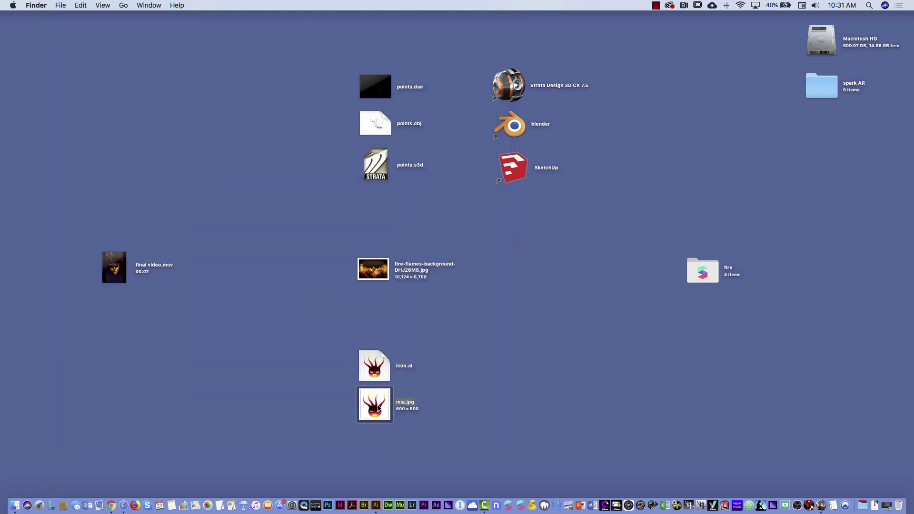
key("space")
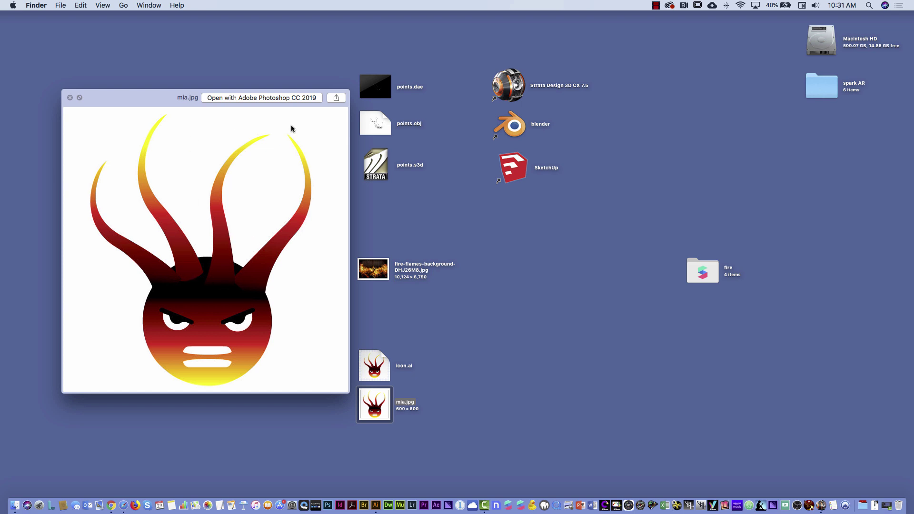
key("space")
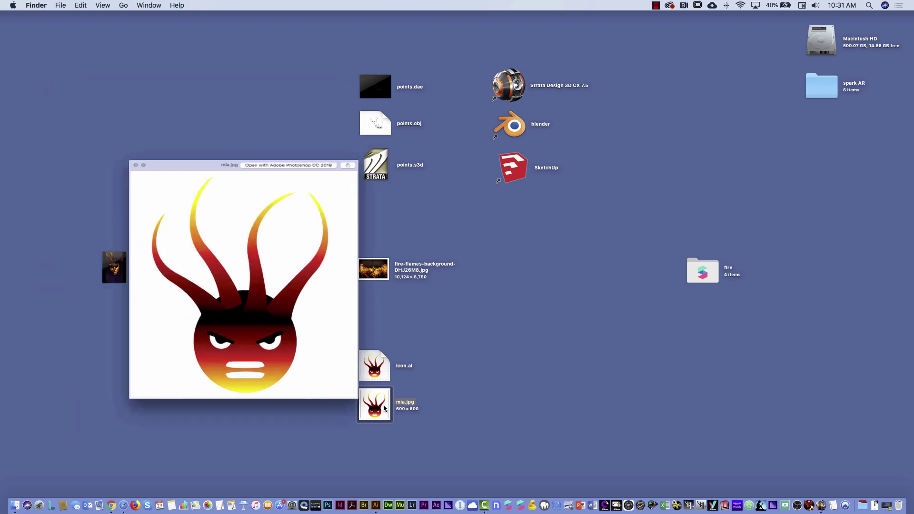
left_click(510, 327)
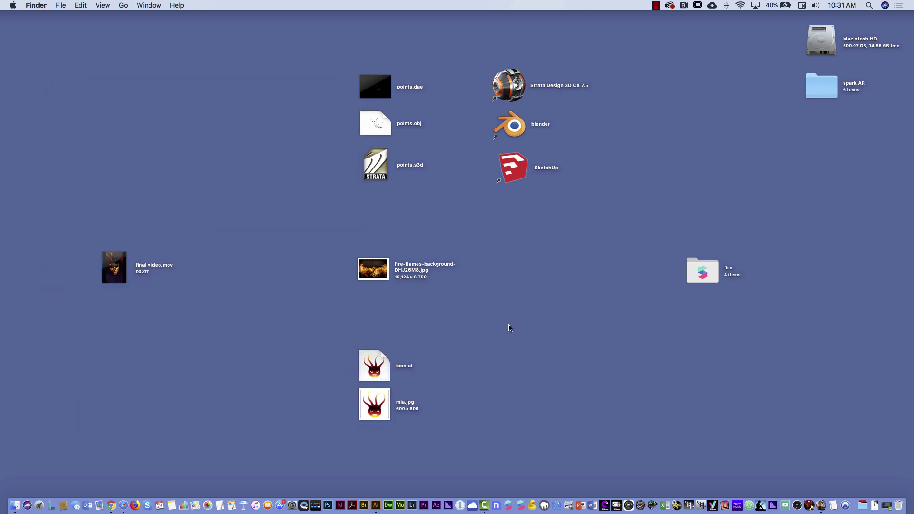
Open fire.arproj from the desktop's fire folder in Spark AR Studio, entering the login keychain password to allow access
left_click(702, 277)
double_click(702, 277)
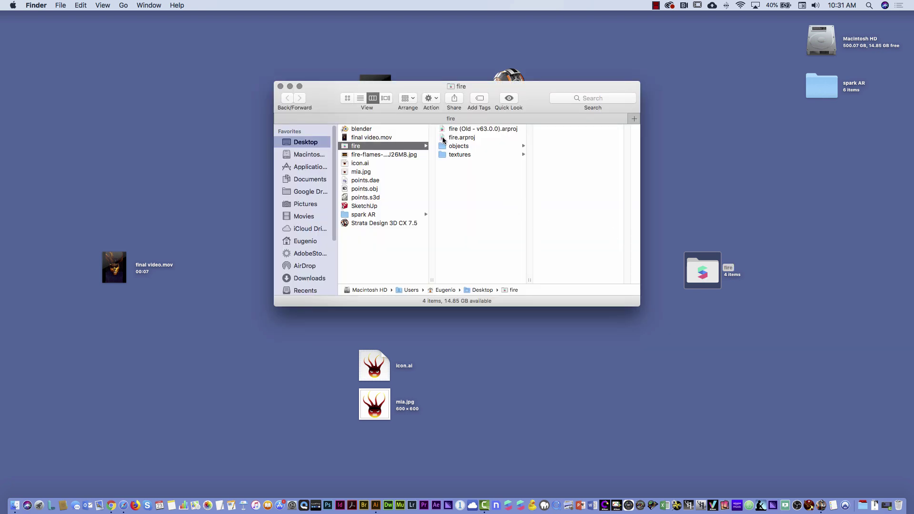
left_click_drag(443, 140, 521, 509)
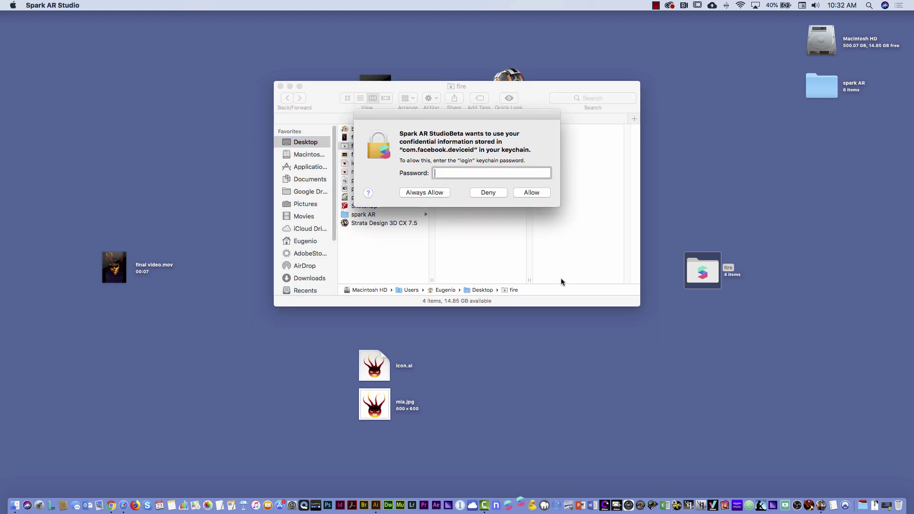
type("••")
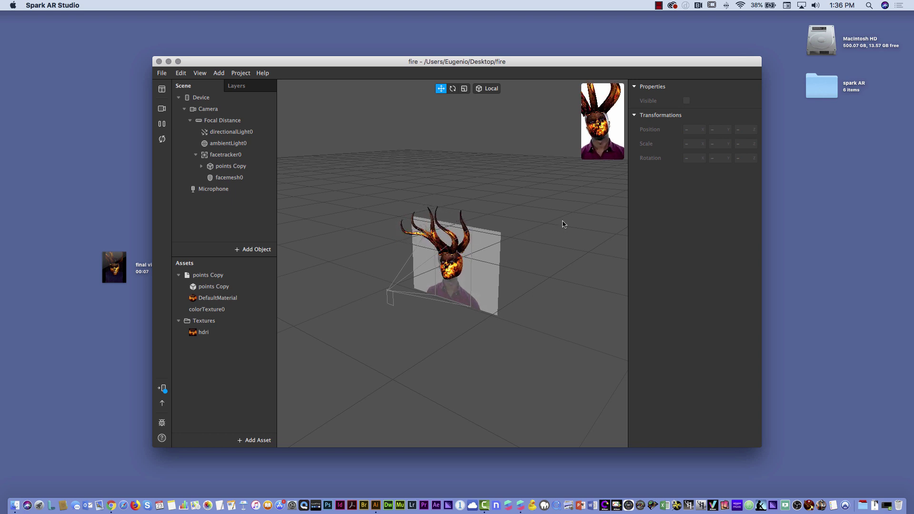
Start a blank project in an enlarged window, preview points.dae from the Desktop and import it as an asset
left_click(582, 161)
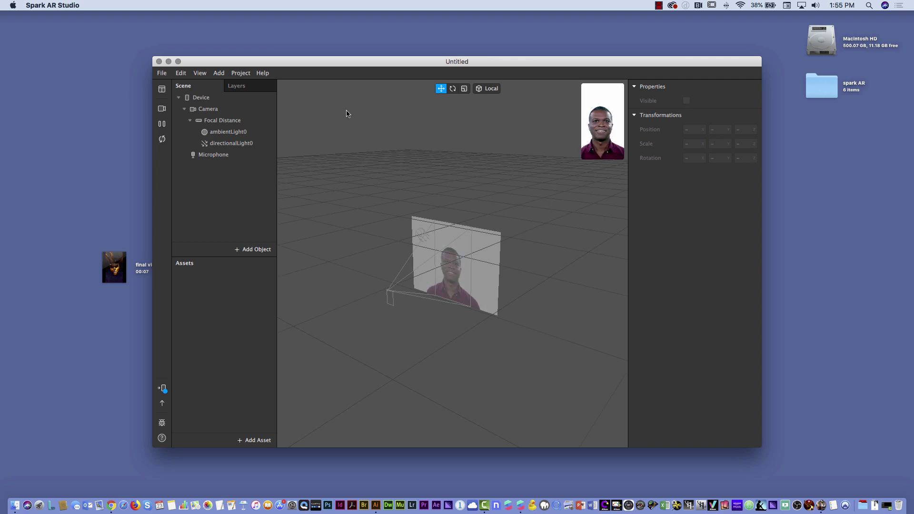
double_click(335, 62)
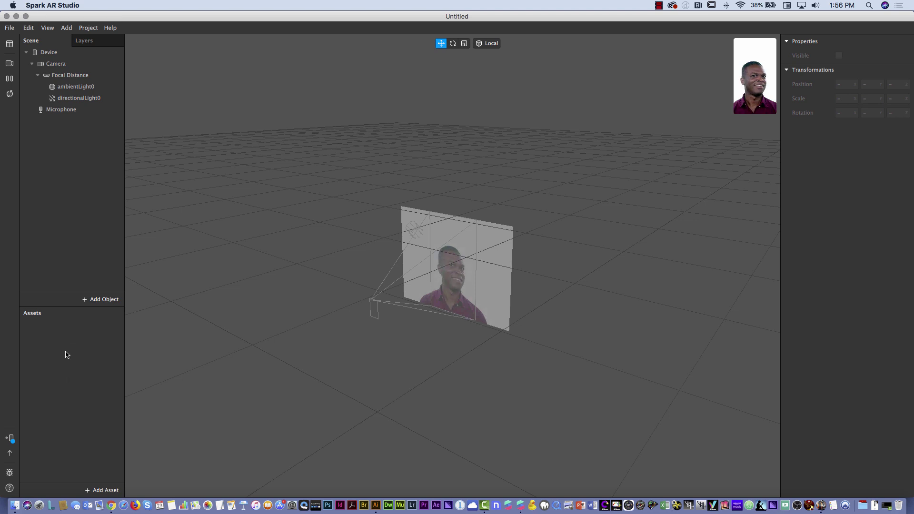
left_click(92, 491)
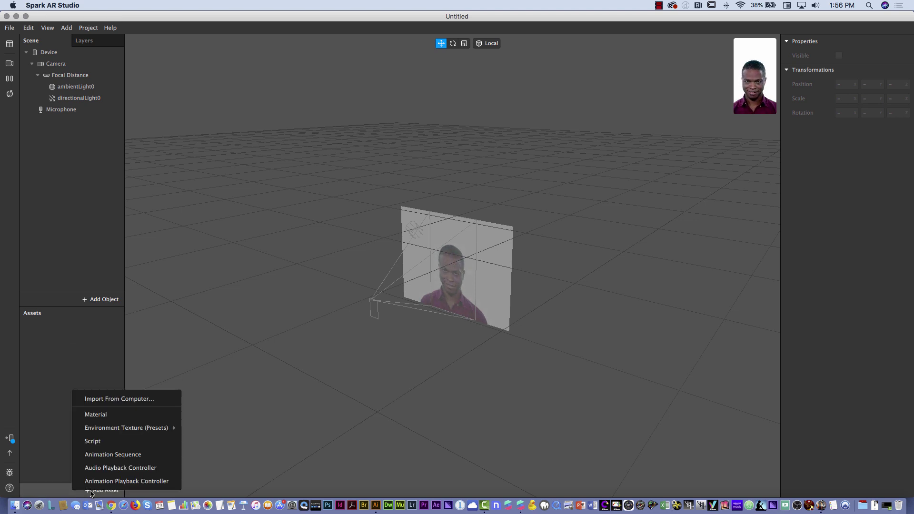
left_click(132, 400)
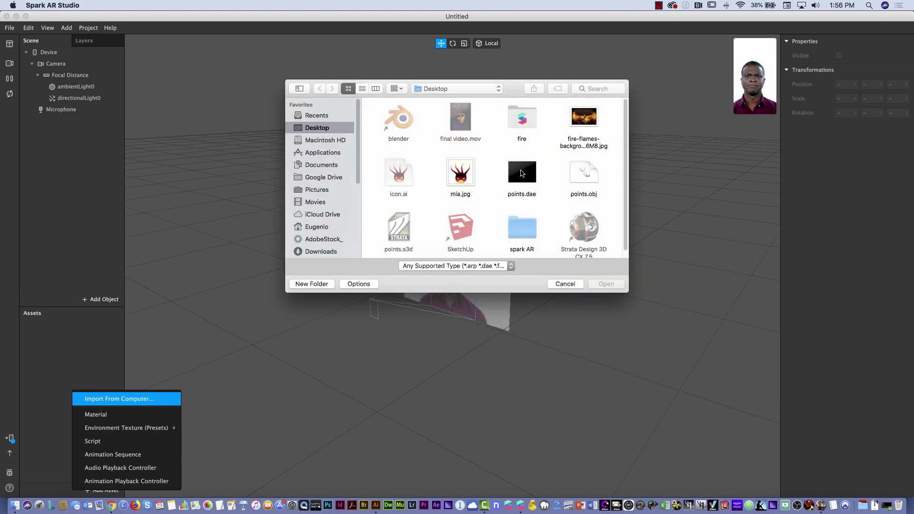
left_click(522, 173)
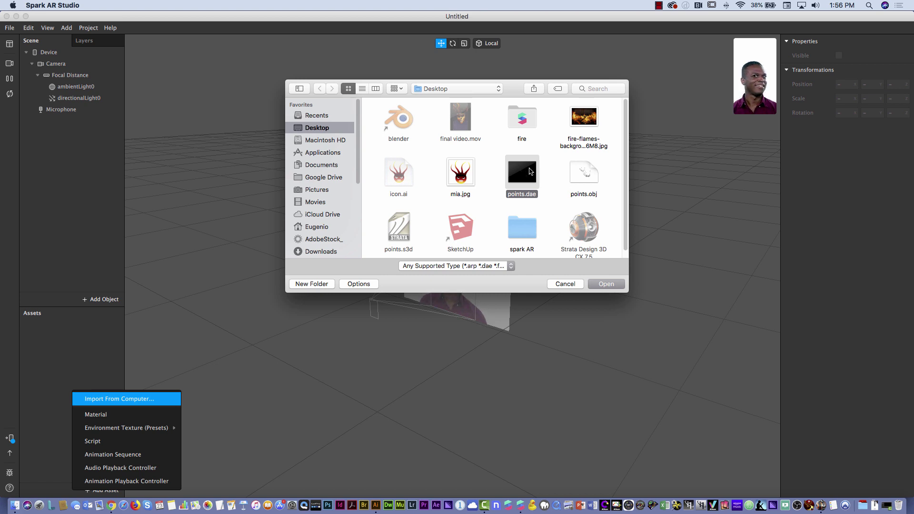
key("space")
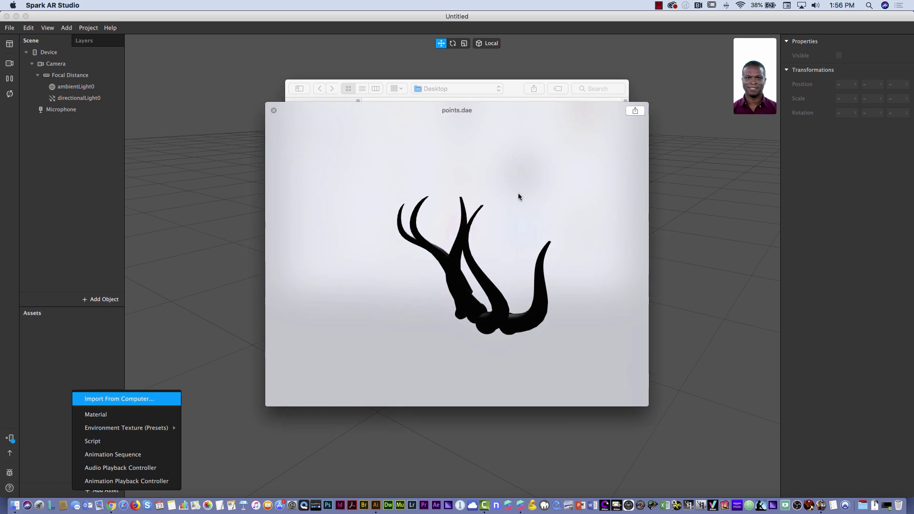
left_click_drag(511, 268, 554, 243)
key("space")
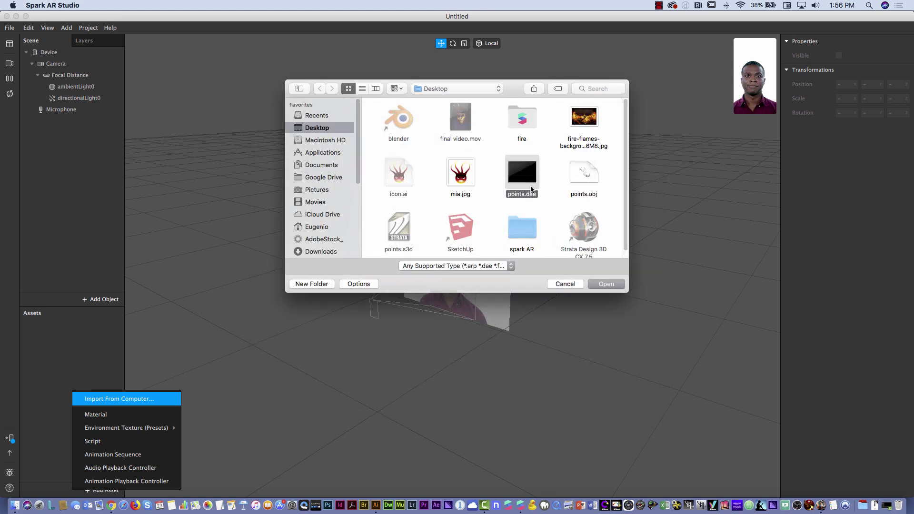
left_click(609, 283)
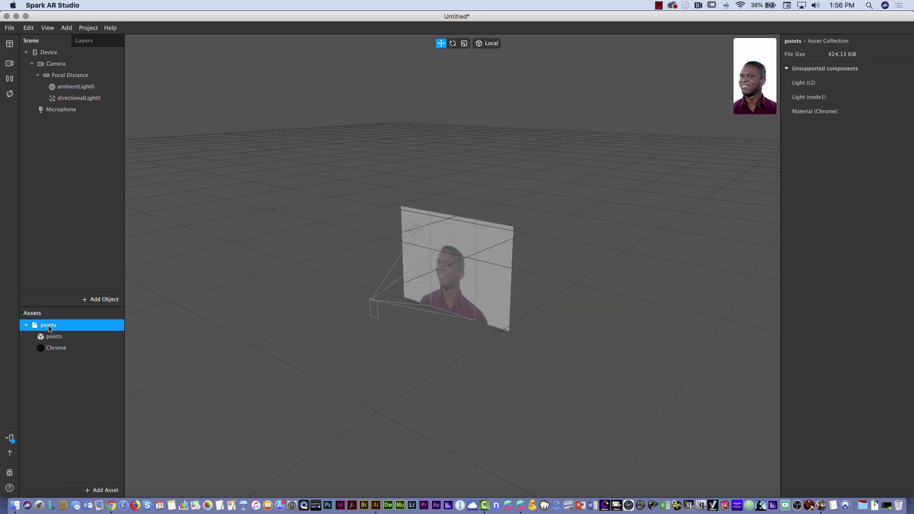
Inspect the imported points asset collection, its 3D object and the Chrome material
left_click(53, 337)
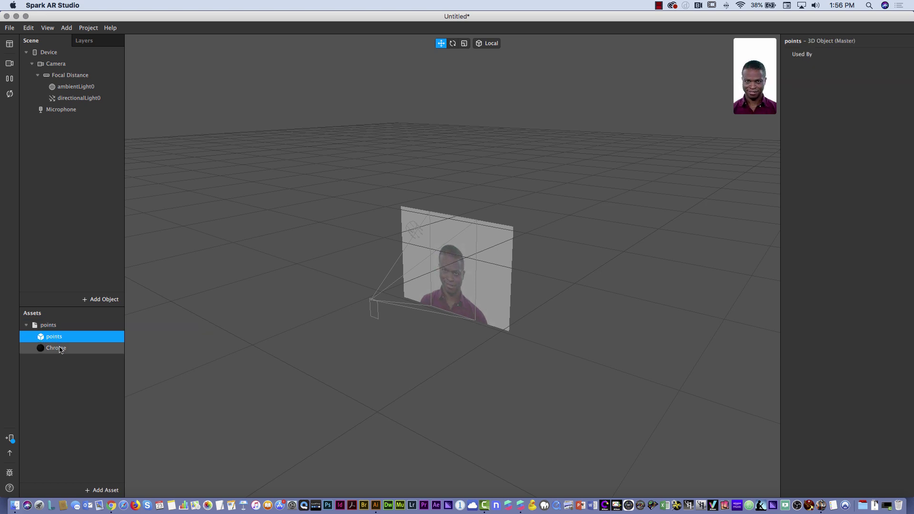
left_click(61, 349)
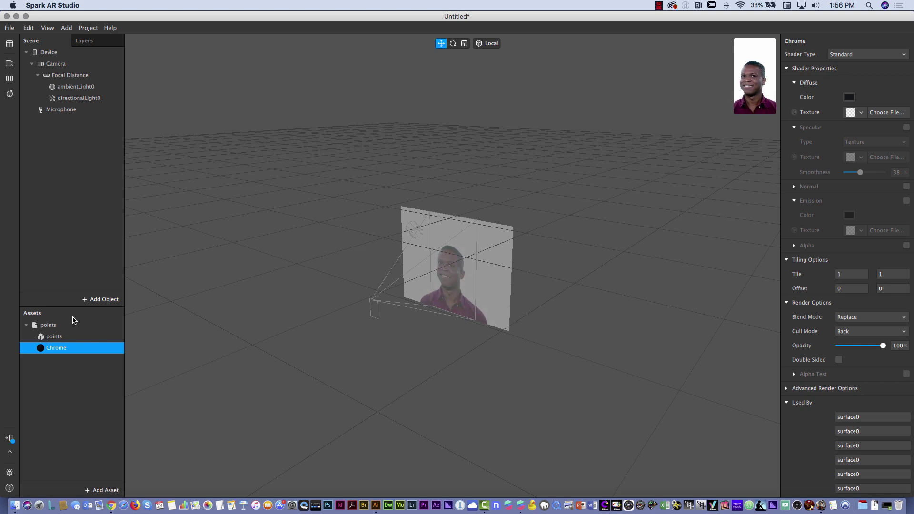
left_click(49, 325)
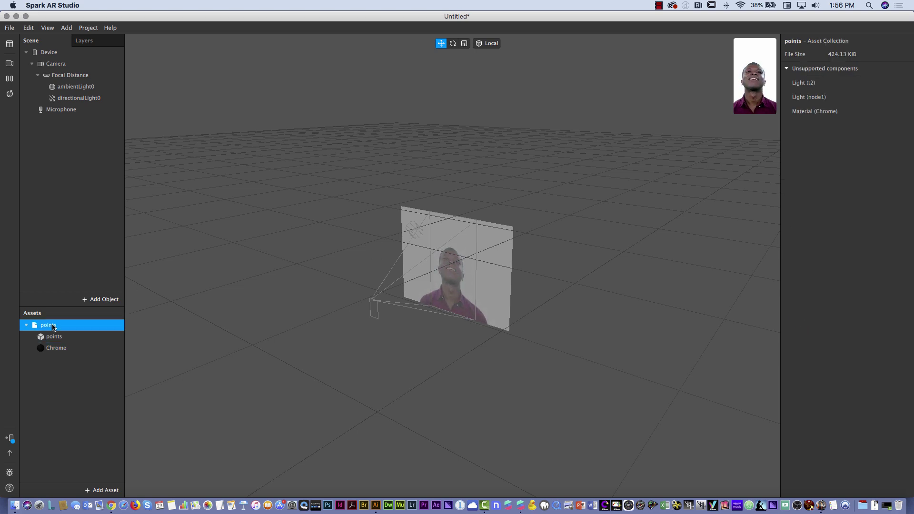
Insert a Face Tracker into the scene and add the points model under Focal Distance
left_click(96, 301)
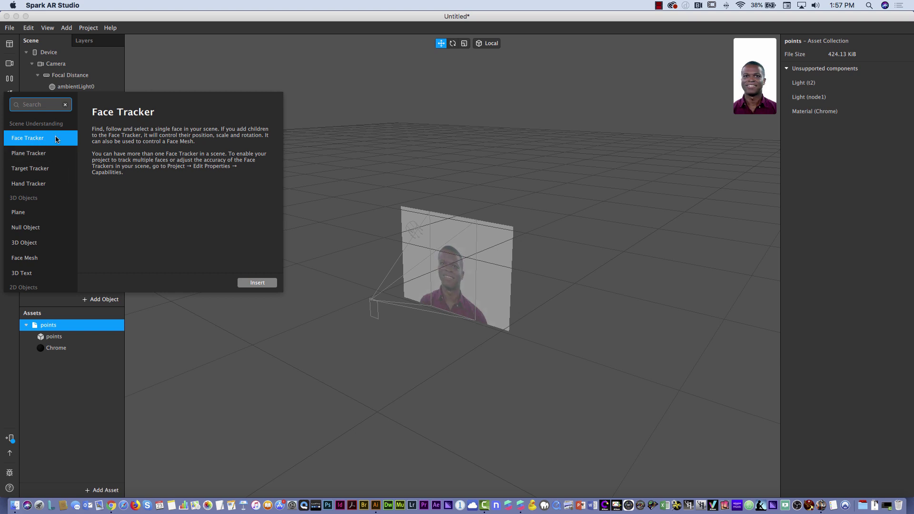
left_click(256, 283)
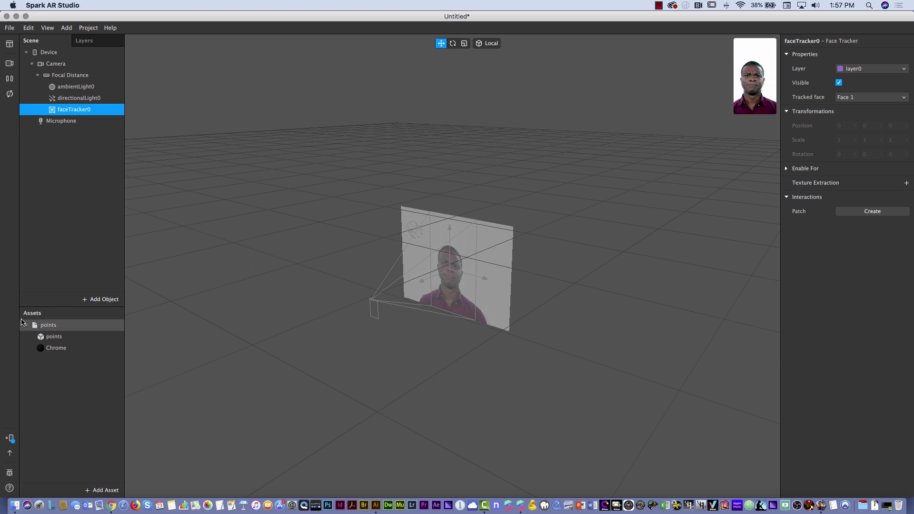
left_click(45, 325)
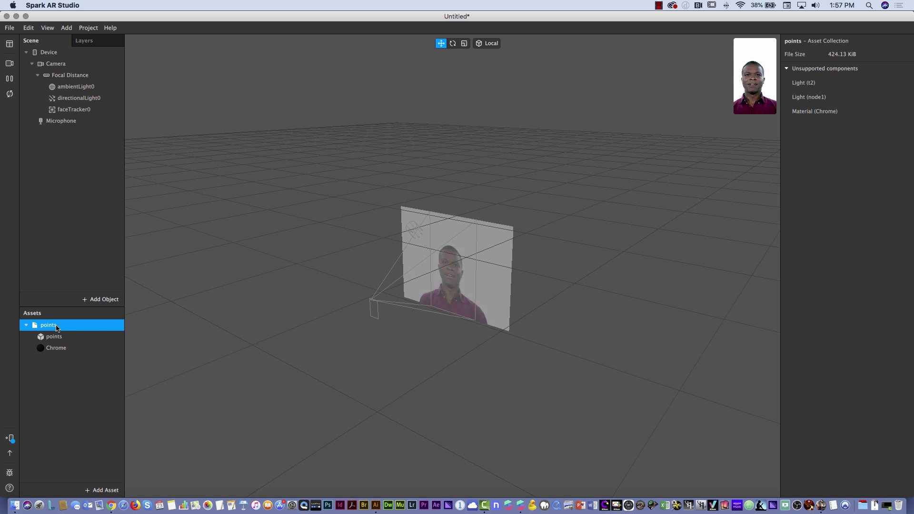
left_click_drag(53, 328, 66, 232)
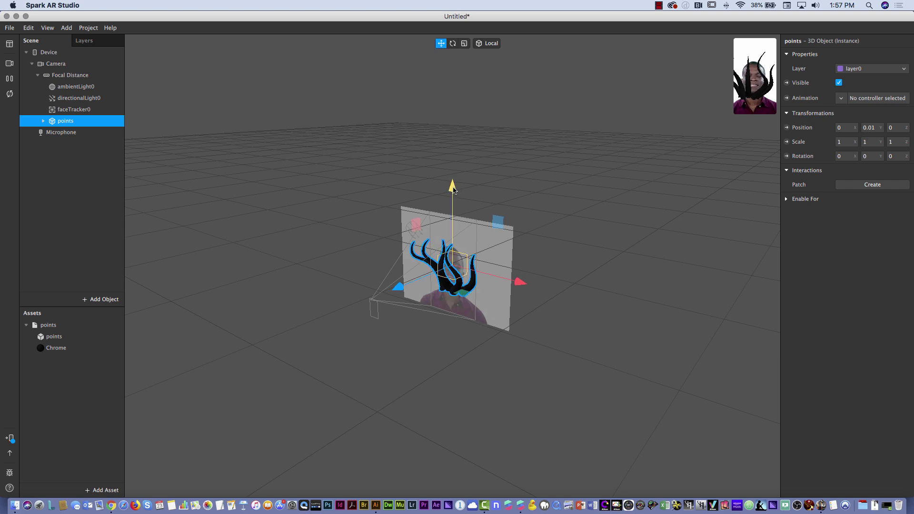
Raise the points horns above the head to about Y 0.25 and bring them forward to about Z 0.05
left_click_drag(453, 187, 454, 147)
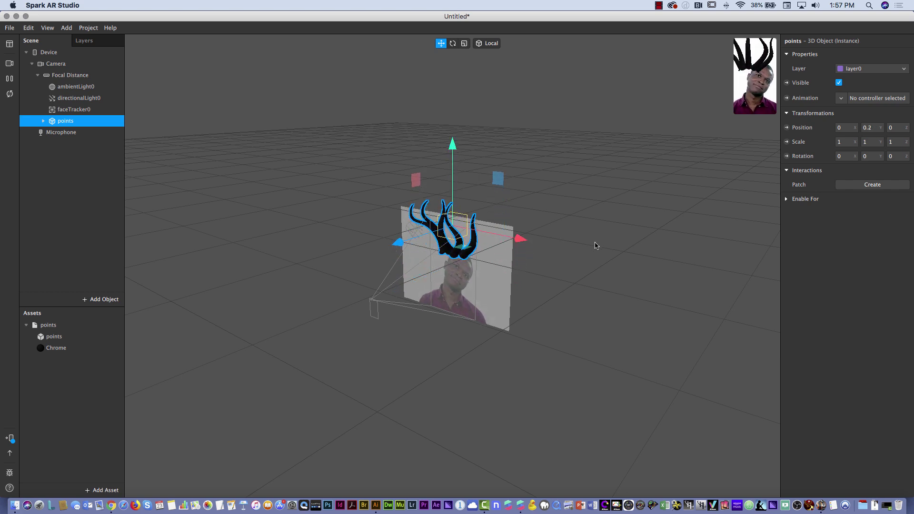
left_click_drag(604, 243, 470, 266)
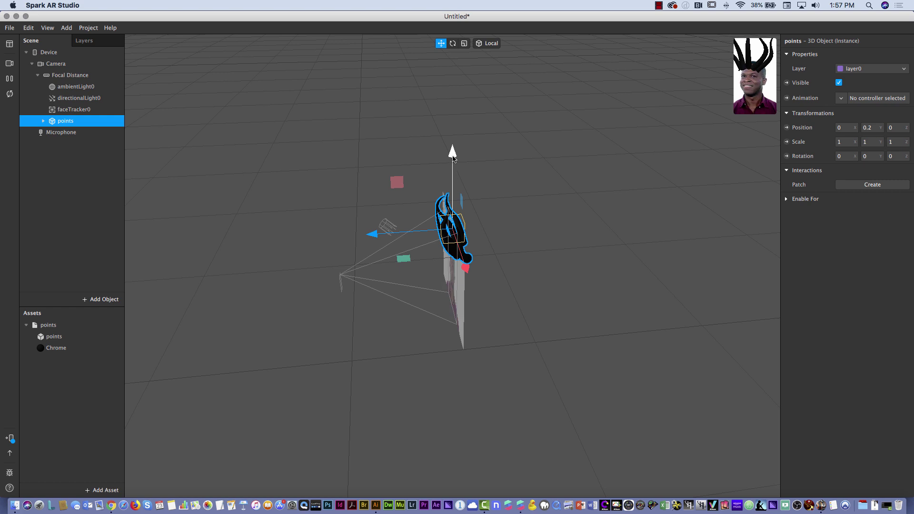
left_click_drag(453, 177, 452, 167)
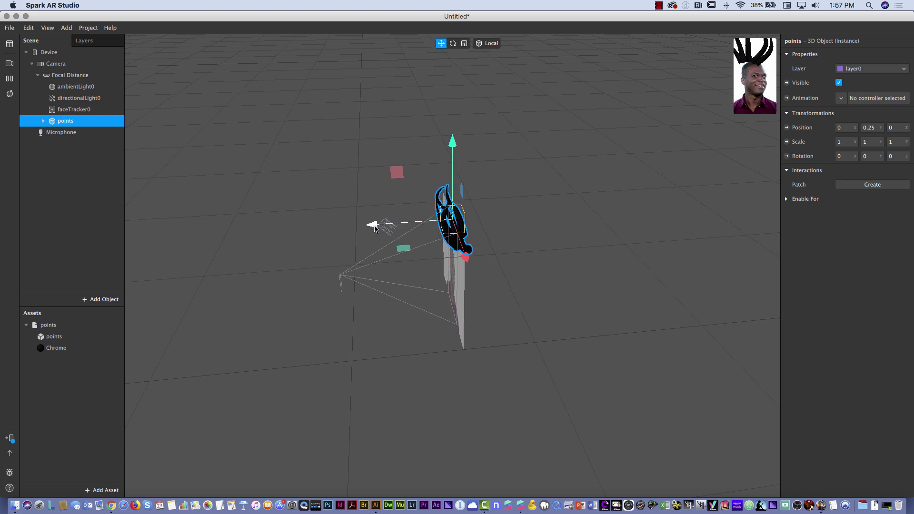
left_click_drag(374, 227, 364, 229)
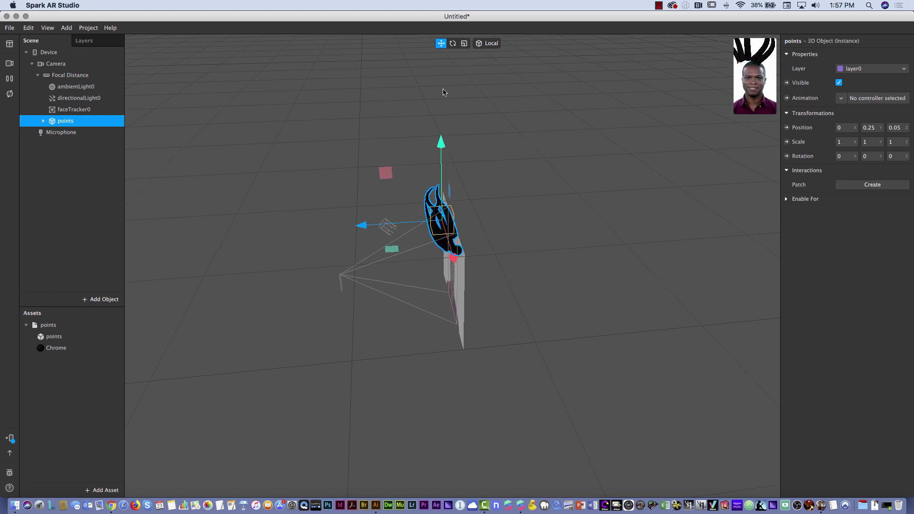
Rotate the points horns about the X axis to about 15.48 degrees
left_click(453, 44)
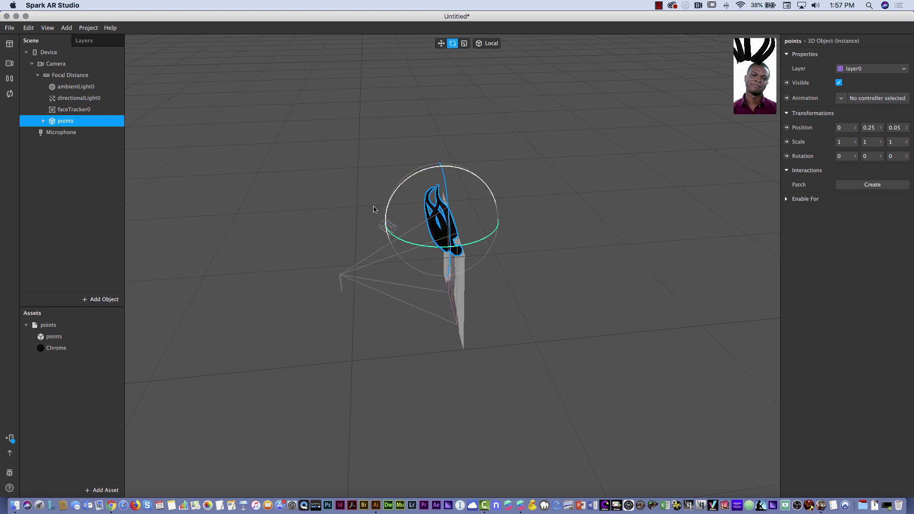
left_click_drag(426, 167, 416, 229)
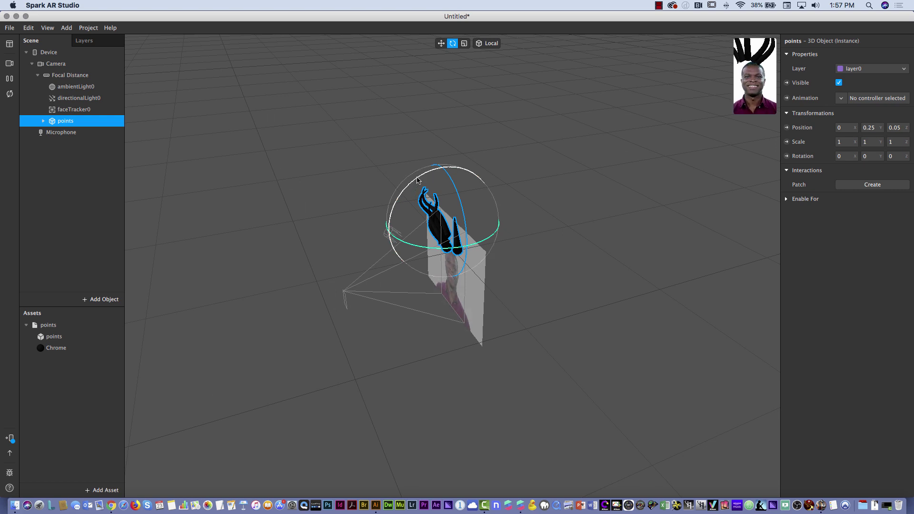
left_click_drag(417, 180, 408, 190)
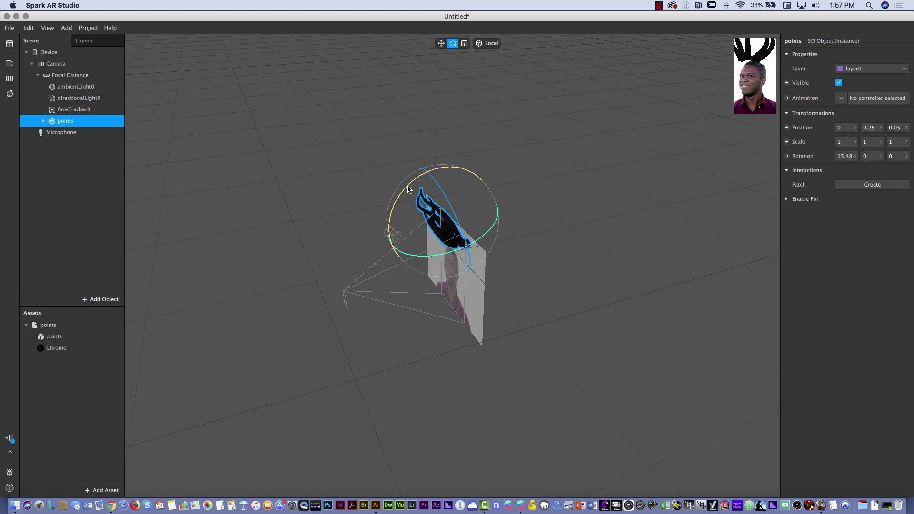
Enlarge the simulator preview and move the points horns to about X 0.04, Y 0.21, Z 0.1
left_click(441, 44)
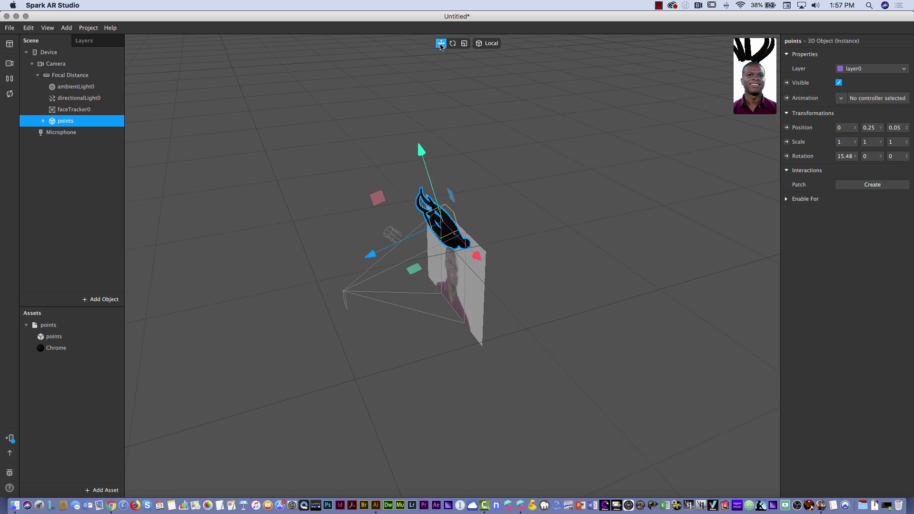
left_click_drag(370, 253, 357, 262)
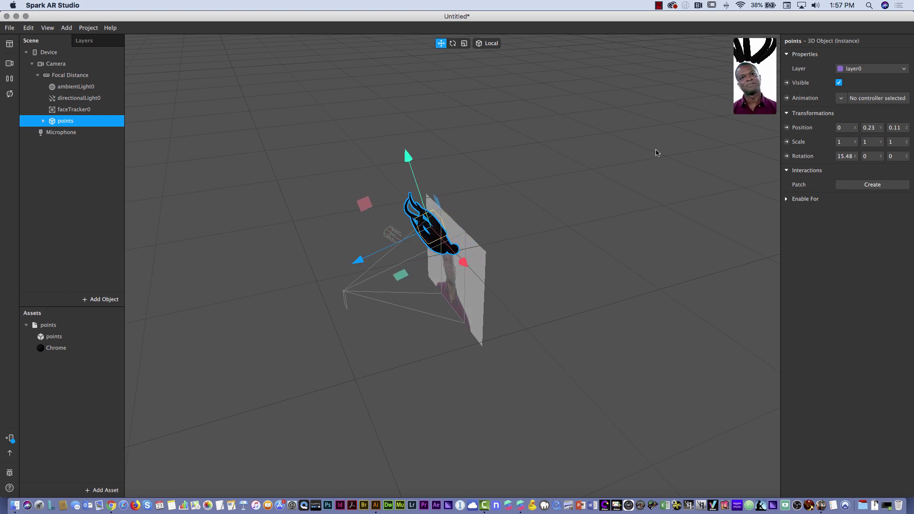
left_click_drag(717, 135, 563, 200)
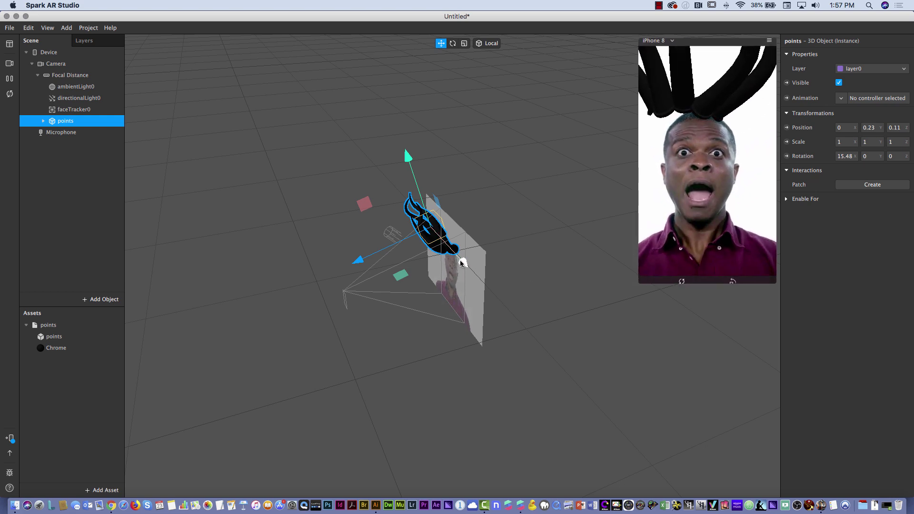
left_click_drag(464, 262, 469, 267)
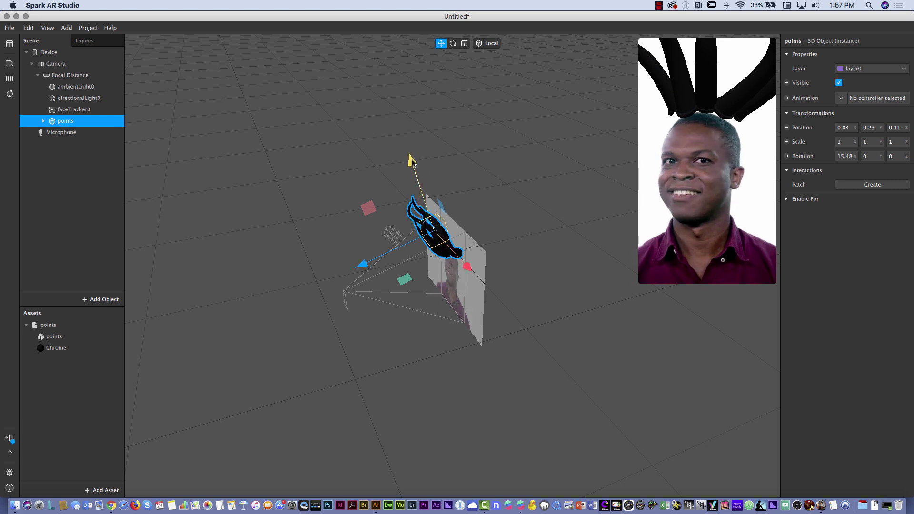
left_click_drag(412, 162, 413, 165)
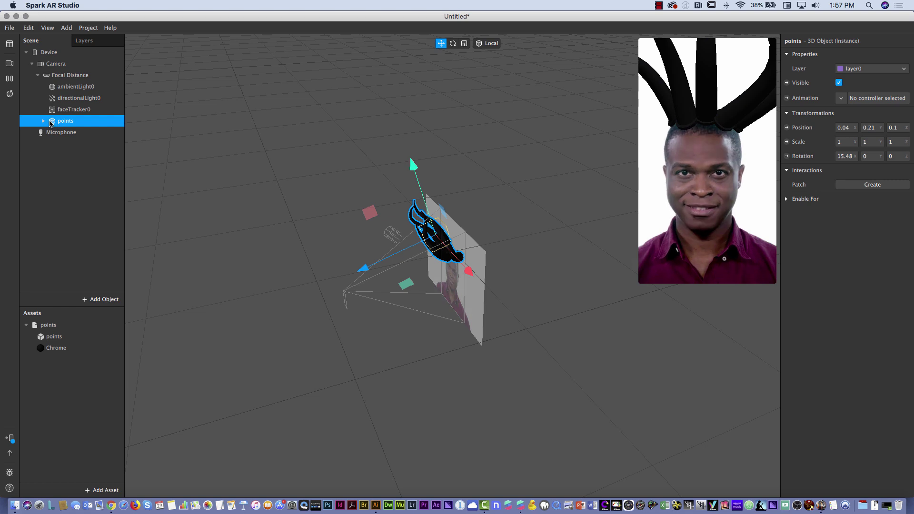
Nest points under faceTracker0 and, with the preview paused, refit the horns to about X 0.05, Y 0.2, Z 0.07
left_click_drag(52, 123, 77, 110)
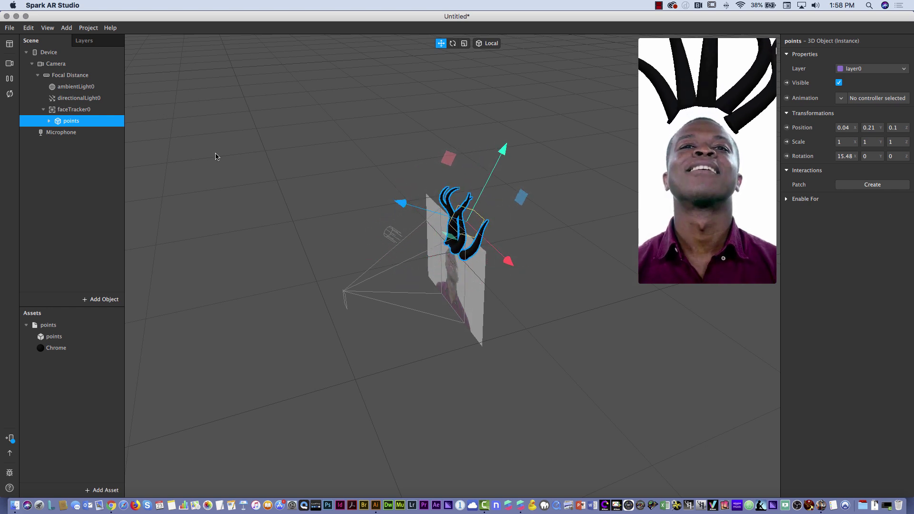
left_click(10, 79)
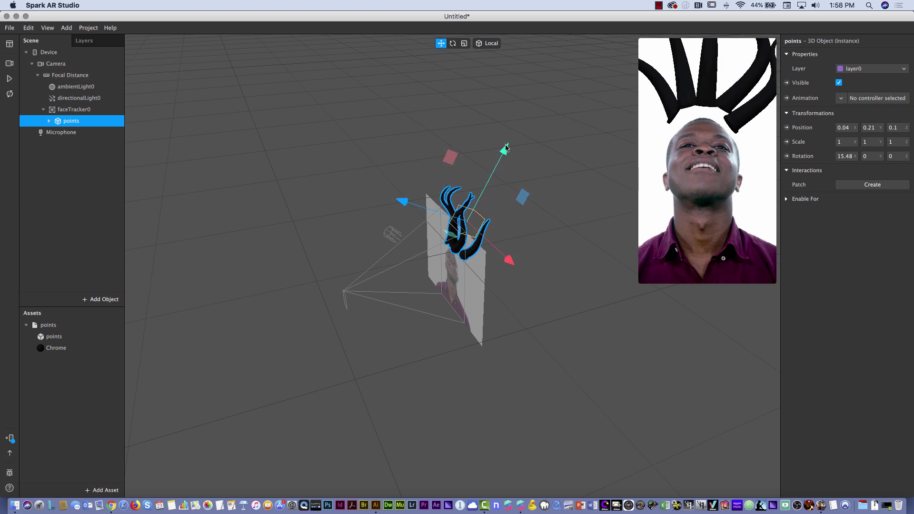
left_click_drag(505, 148, 504, 154)
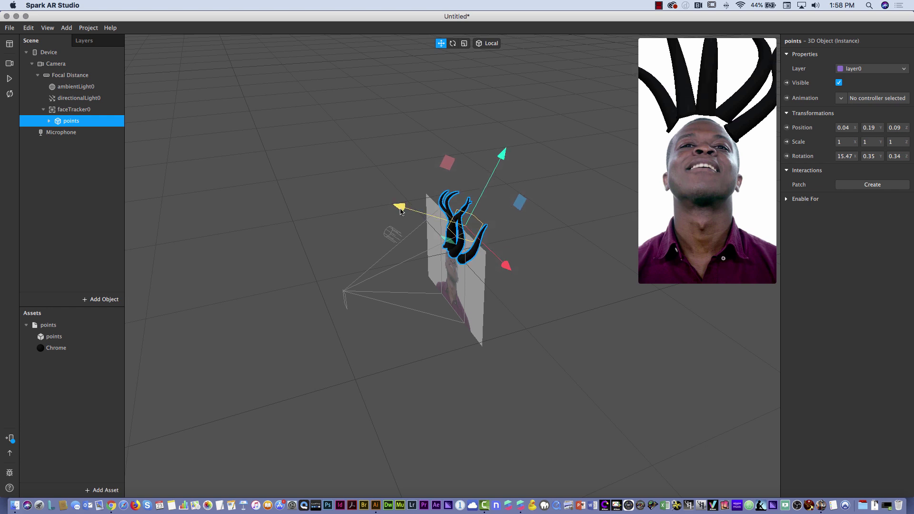
left_click_drag(402, 208, 405, 211)
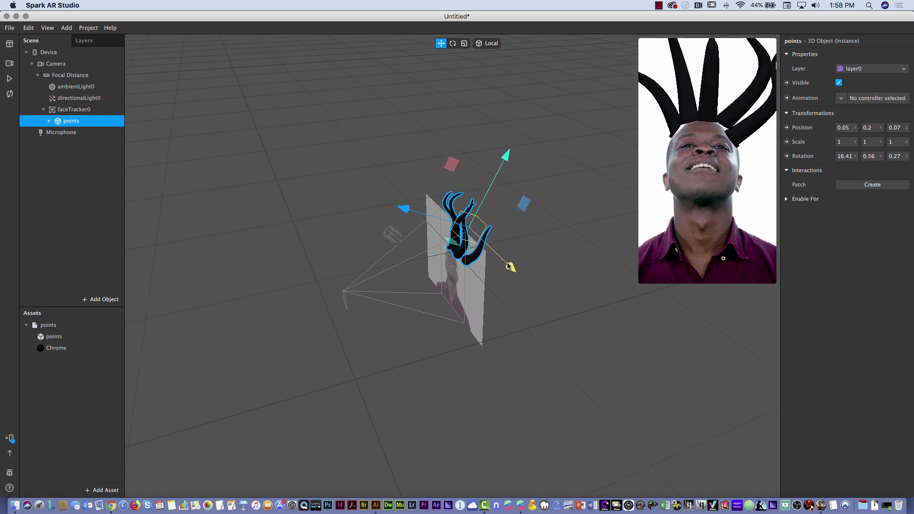
left_click(9, 80)
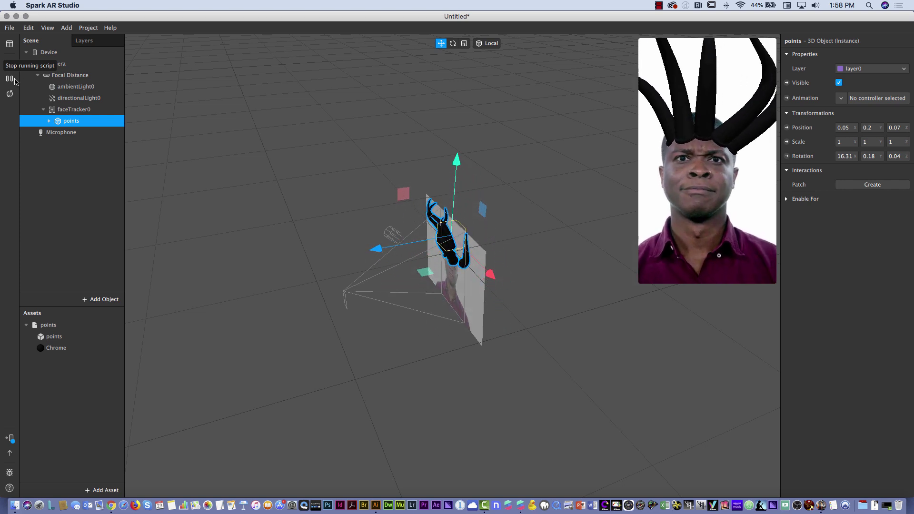
Insert a Face Mesh under faceTracker0 and, with the preview paused, lower it to about Y -0.02
left_click(92, 301)
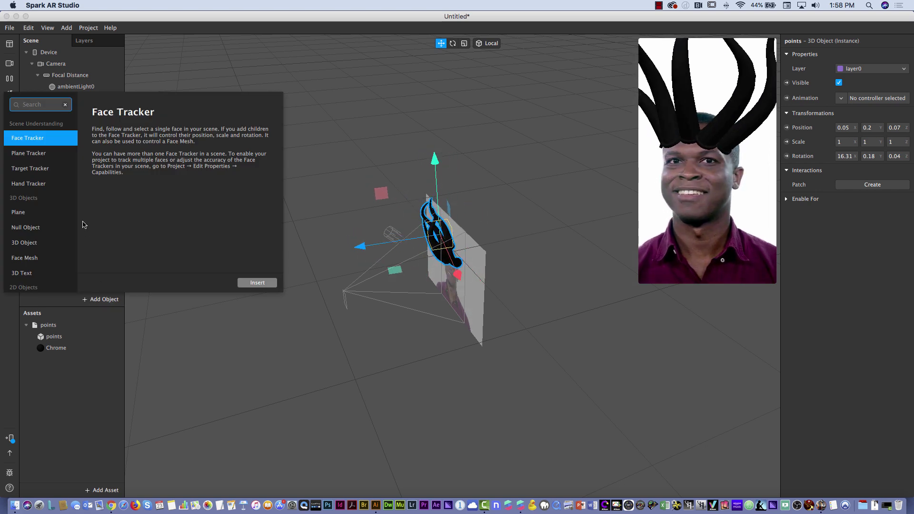
left_click(35, 259)
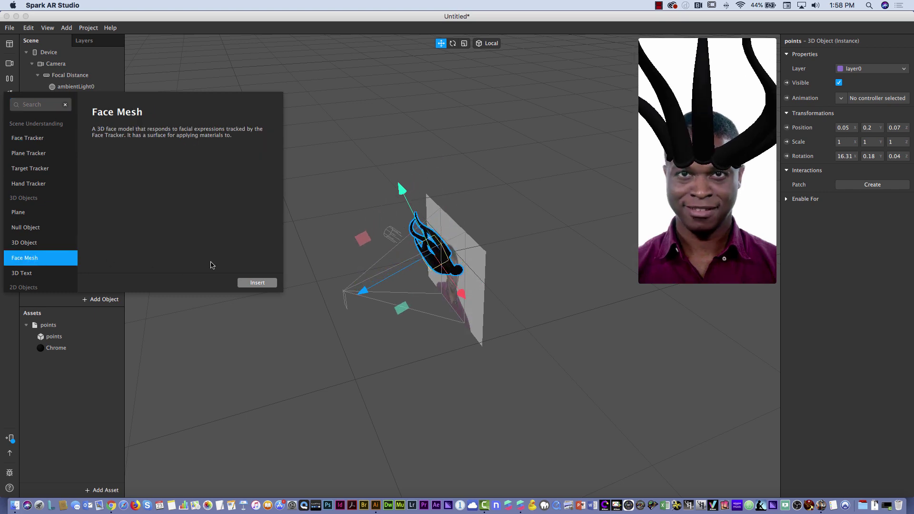
left_click(257, 283)
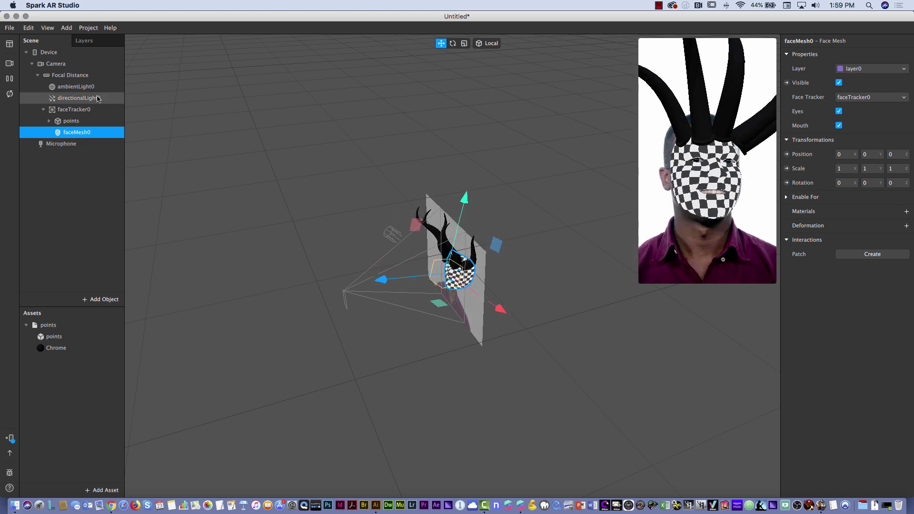
left_click(11, 82)
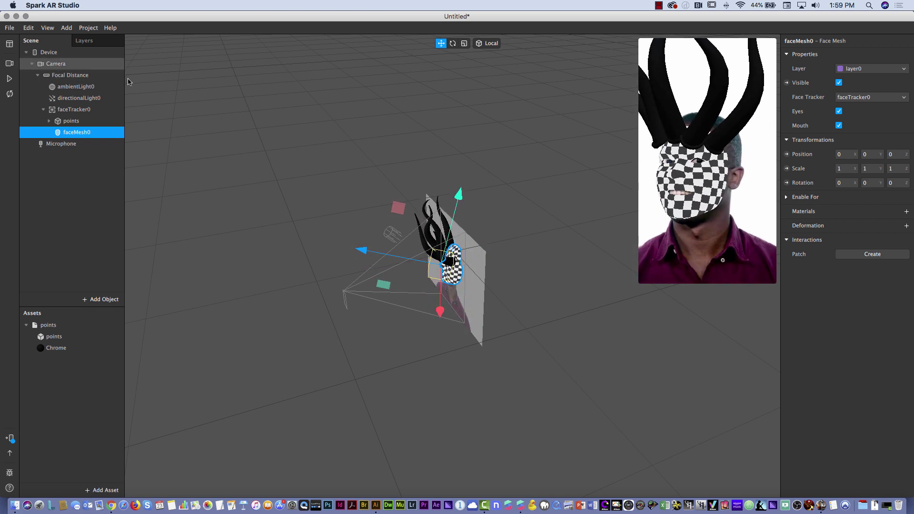
left_click_drag(460, 198, 461, 203)
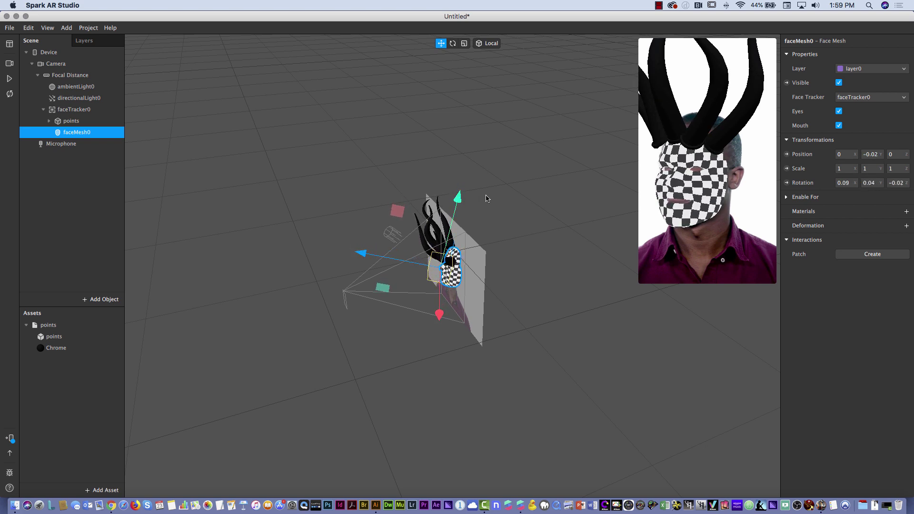
key("Delete")
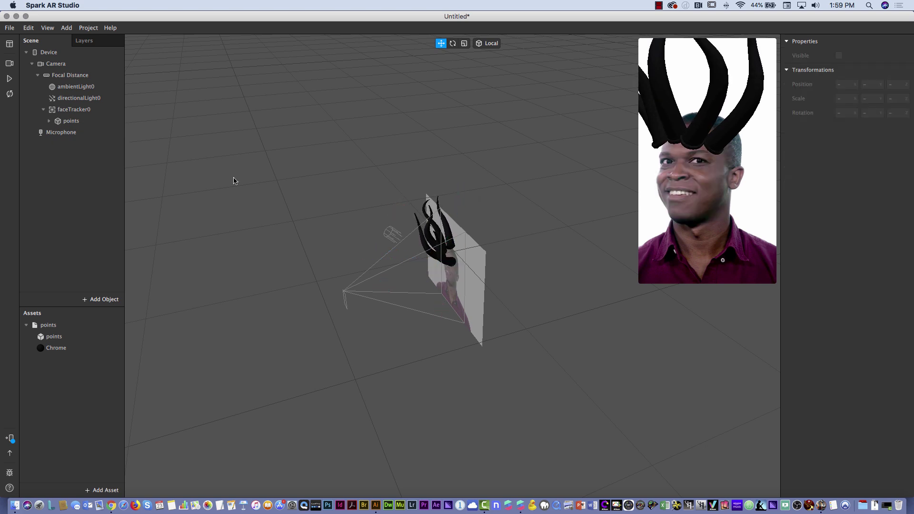
key("super+z")
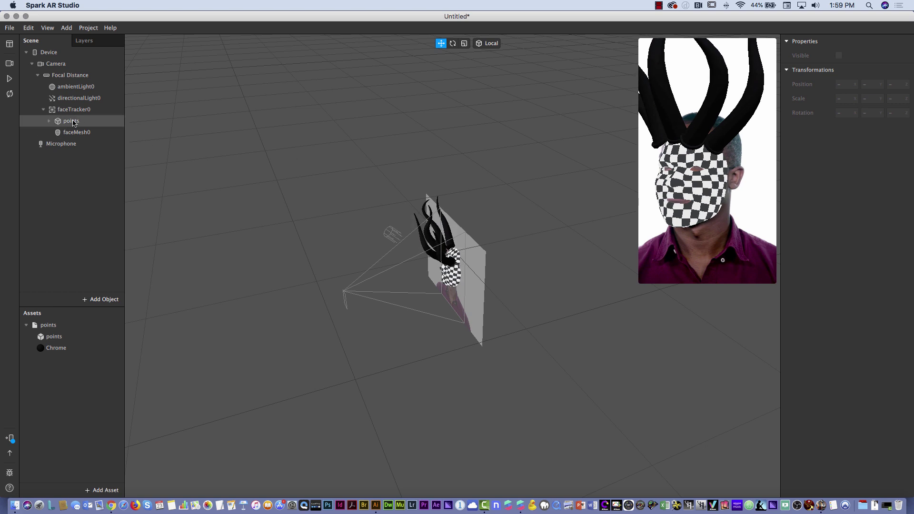
Adjust the points horns against the face mesh to about X 0.05, Y 0.21, Z 0.06
left_click(73, 123)
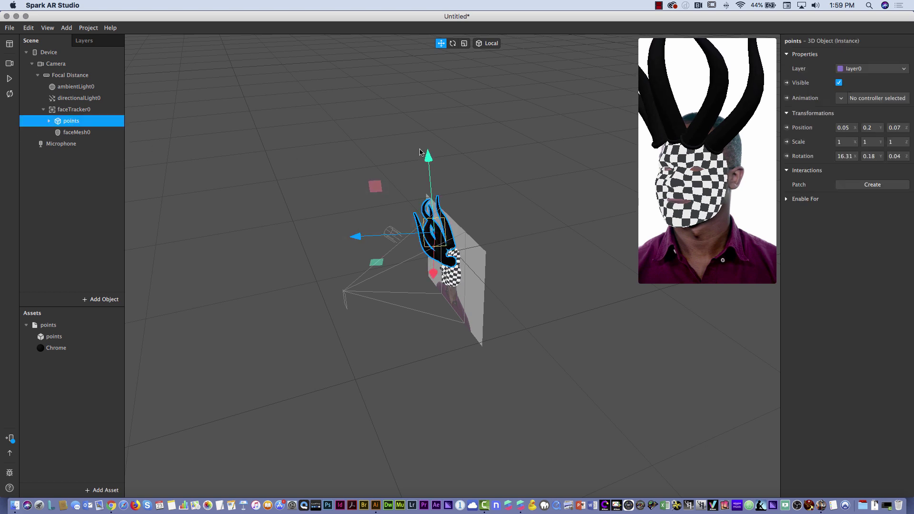
left_click_drag(429, 156, 429, 153)
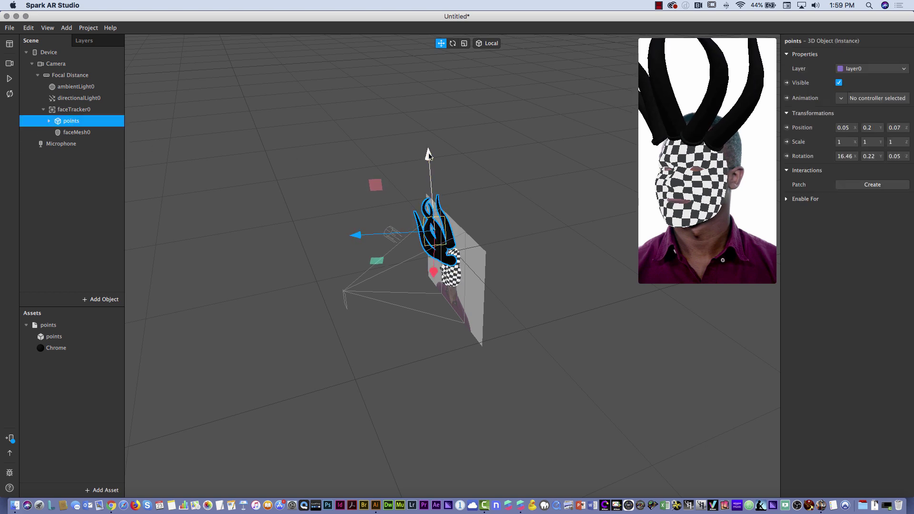
left_click_drag(359, 237, 362, 236)
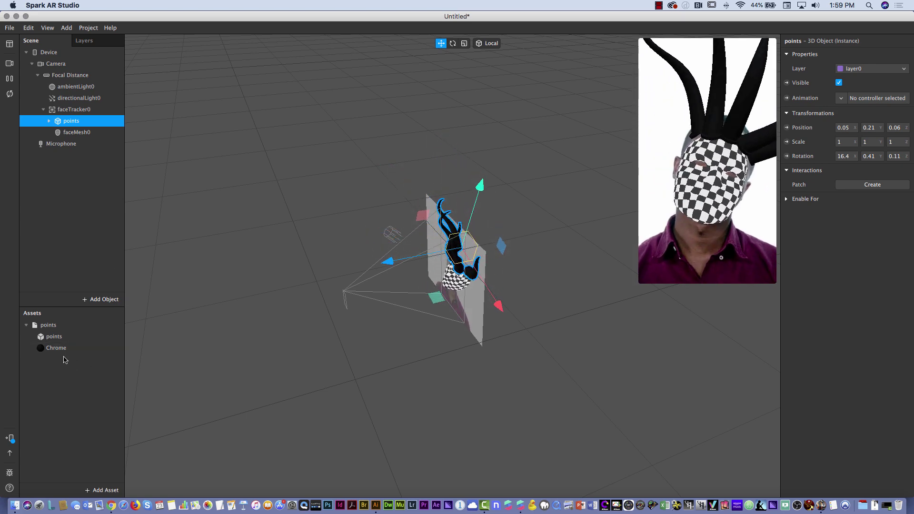
Try red and then black as the diffuse color of the Chrome material, and accept black
left_click(56, 350)
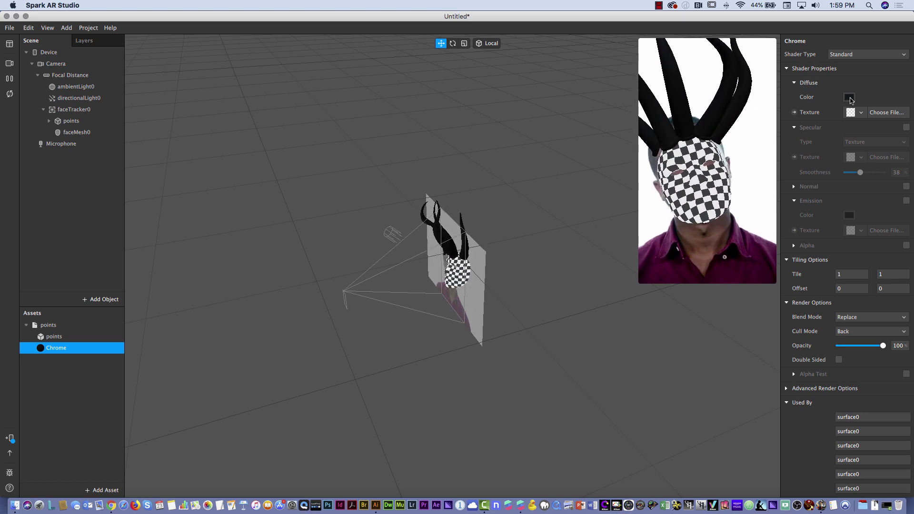
left_click(850, 97)
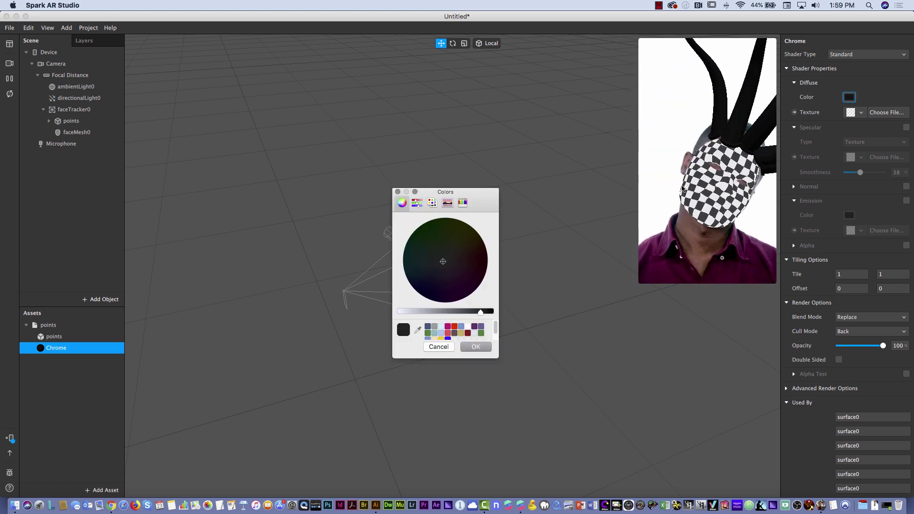
left_click(455, 328)
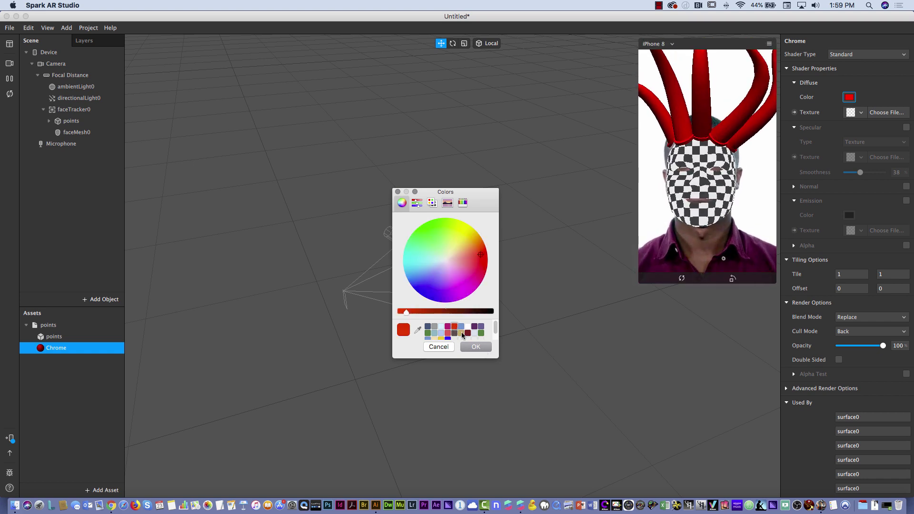
left_click(488, 313)
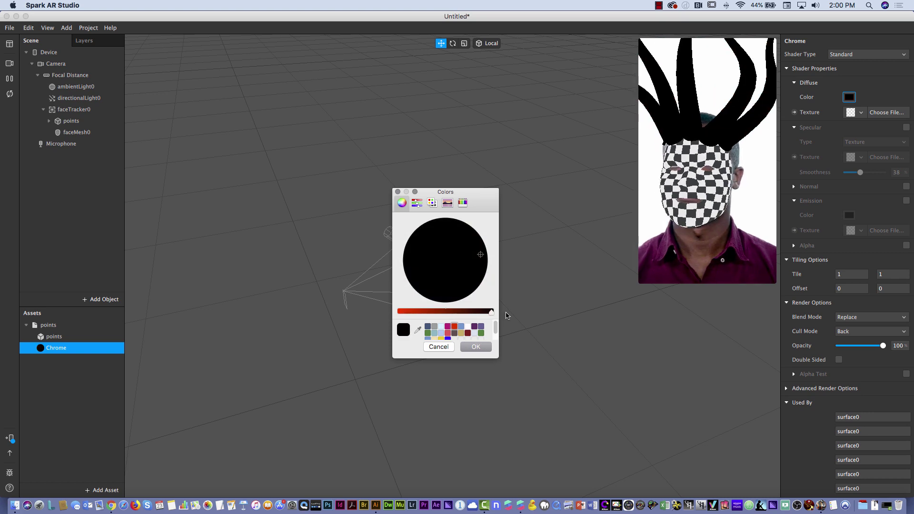
left_click(477, 347)
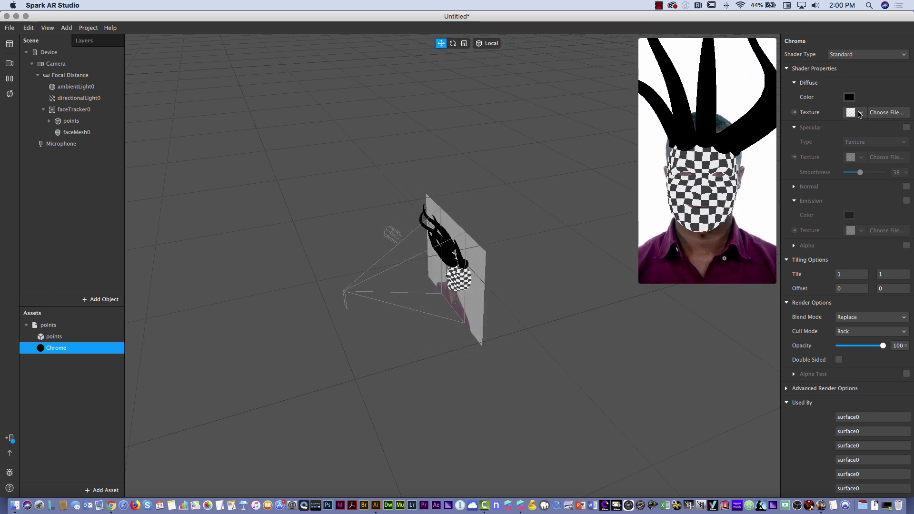
Assign the fire-flames-background JPG from the Desktop as Chrome's diffuse texture and set its diffuse color to white
left_click(861, 113)
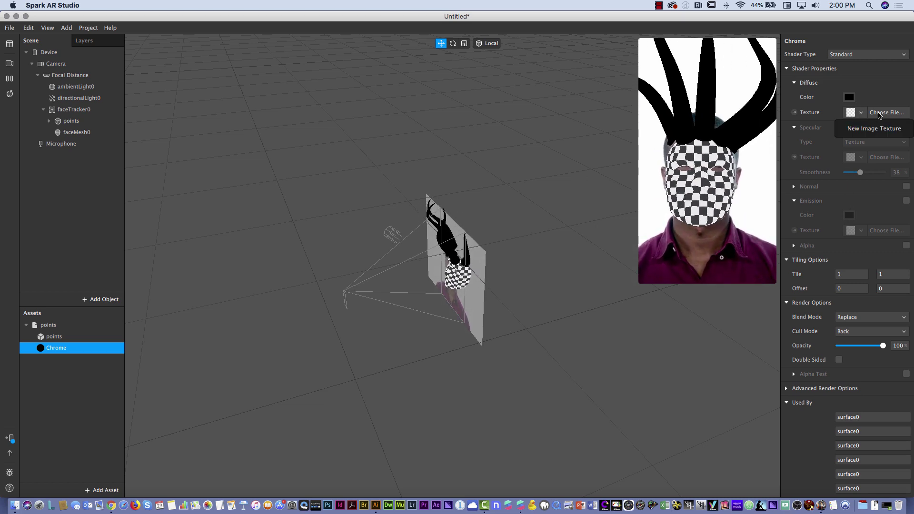
left_click(889, 113)
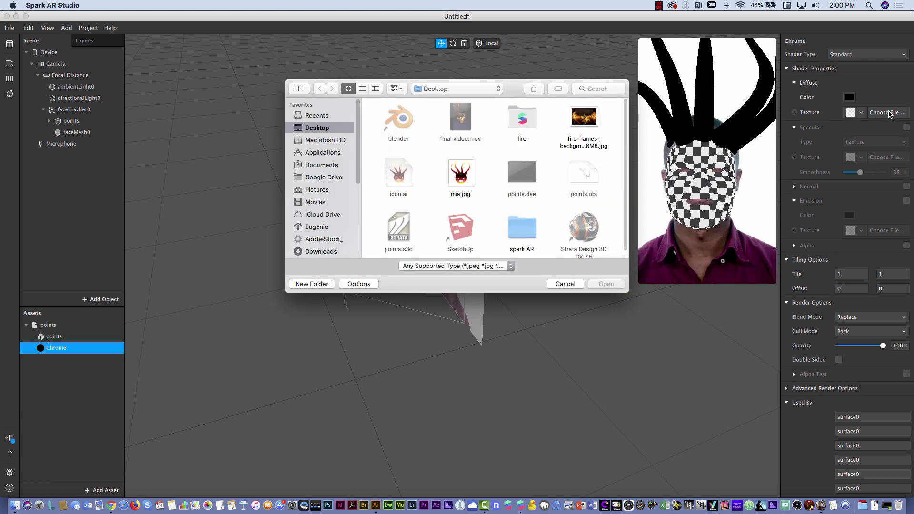
left_click(585, 119)
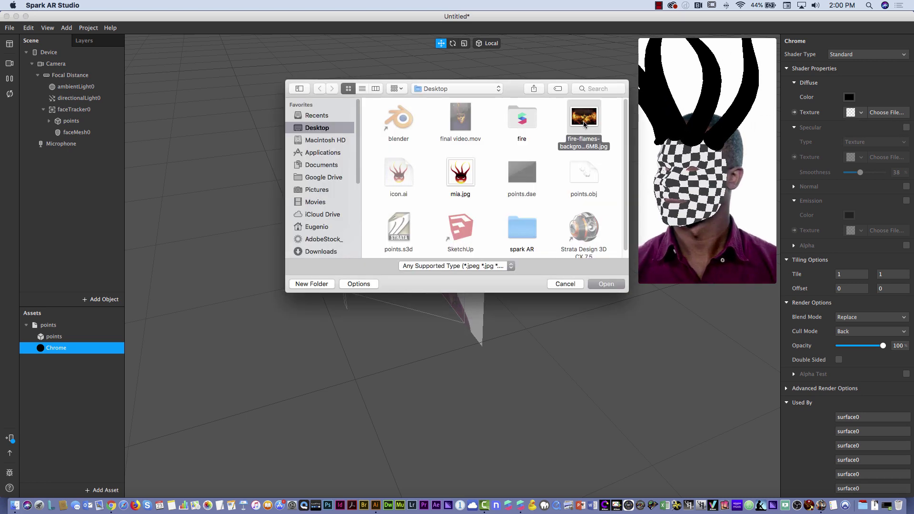
left_click(605, 285)
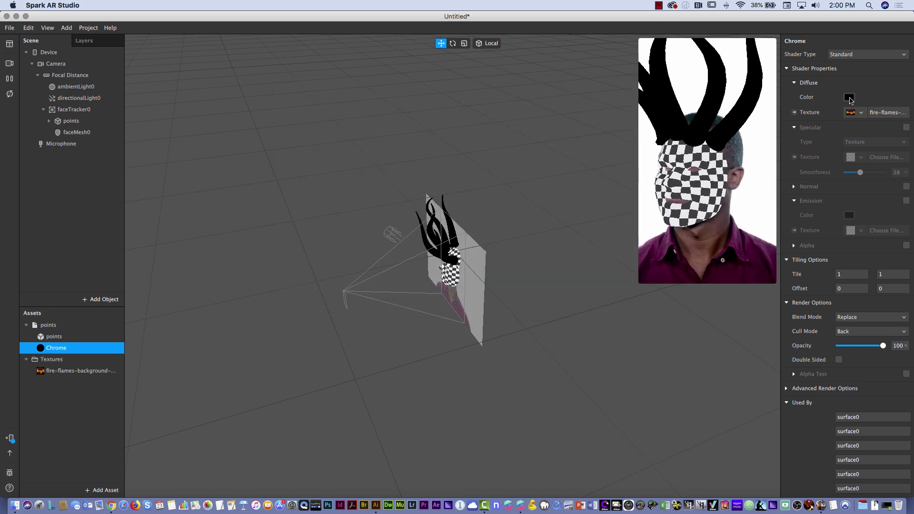
left_click(850, 98)
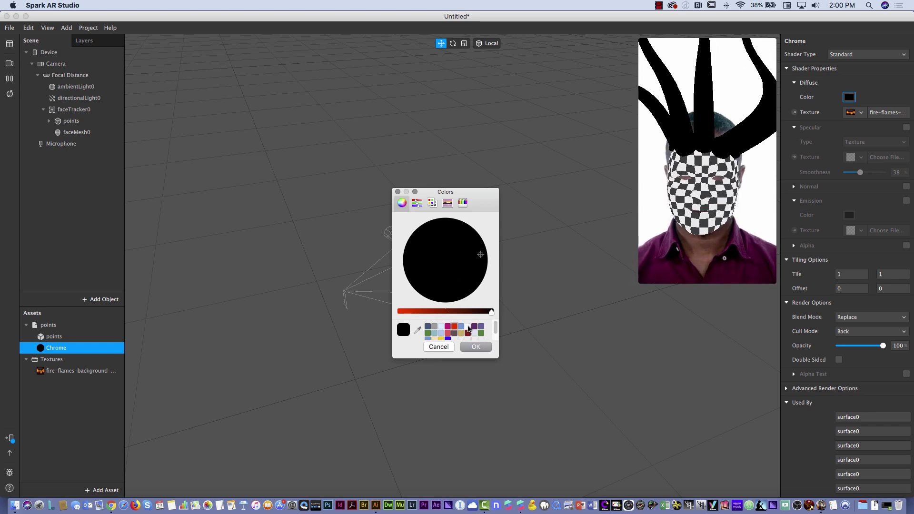
left_click(468, 327)
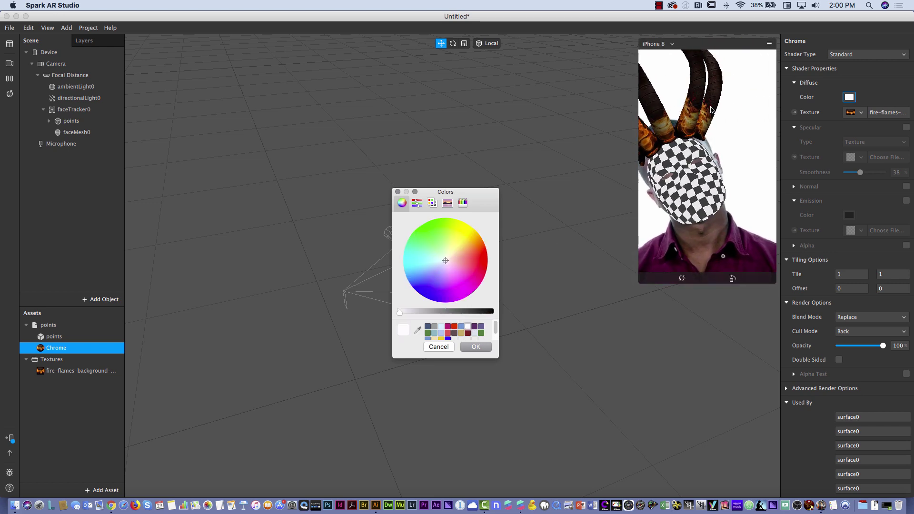
left_click(478, 347)
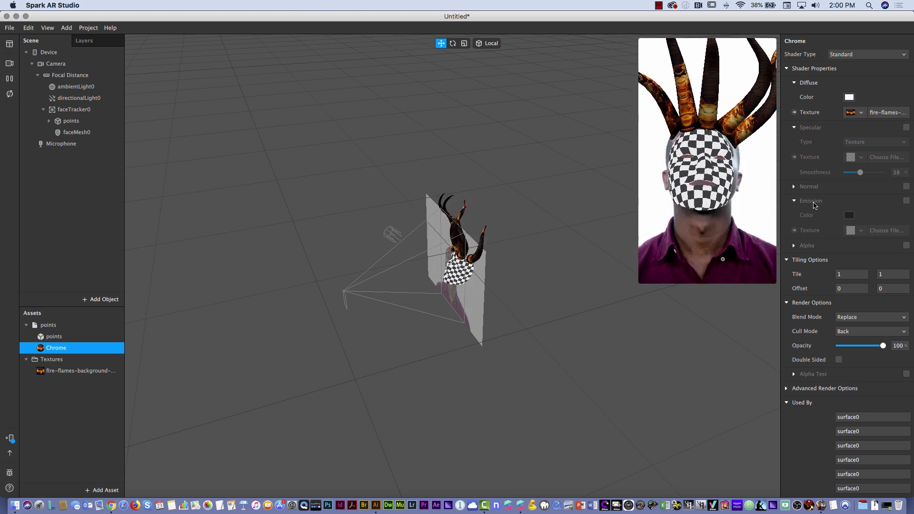
Enable emission on the Chrome material with the fire-flames-background-DHJ26M8 texture and a white emission color
left_click(906, 200)
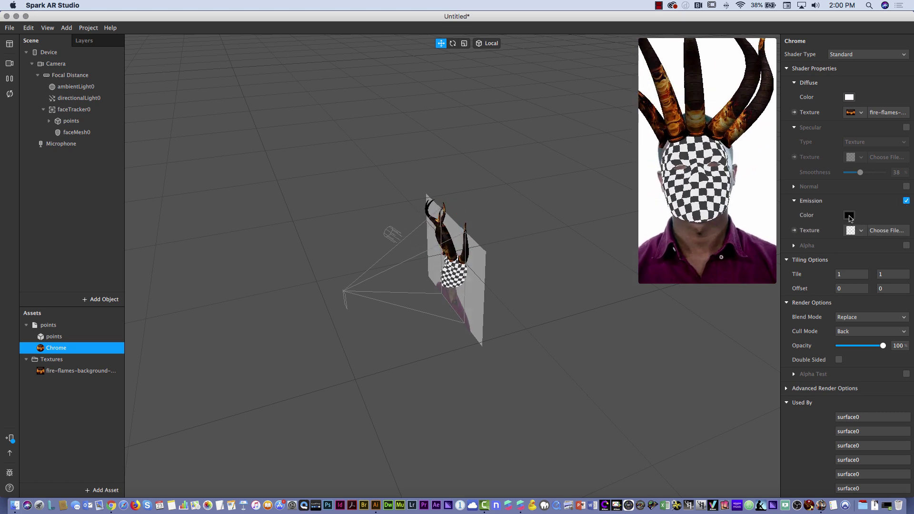
left_click(850, 216)
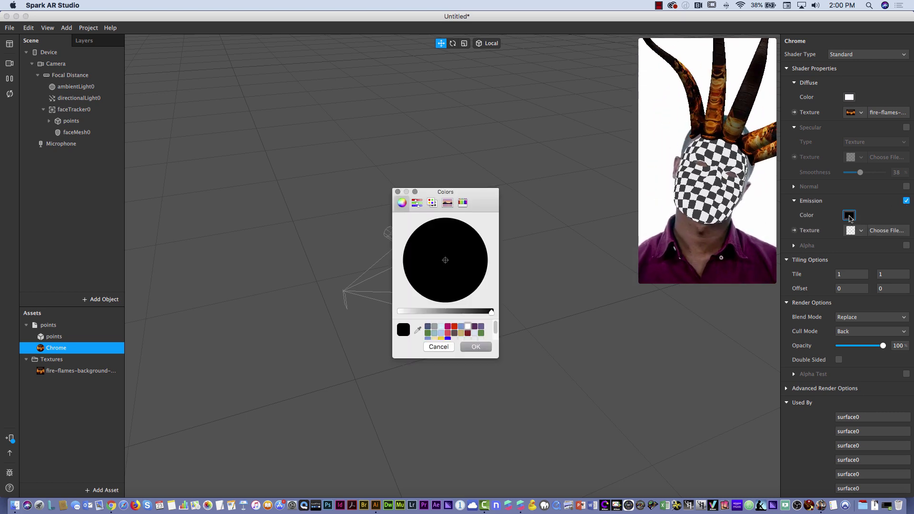
left_click(469, 329)
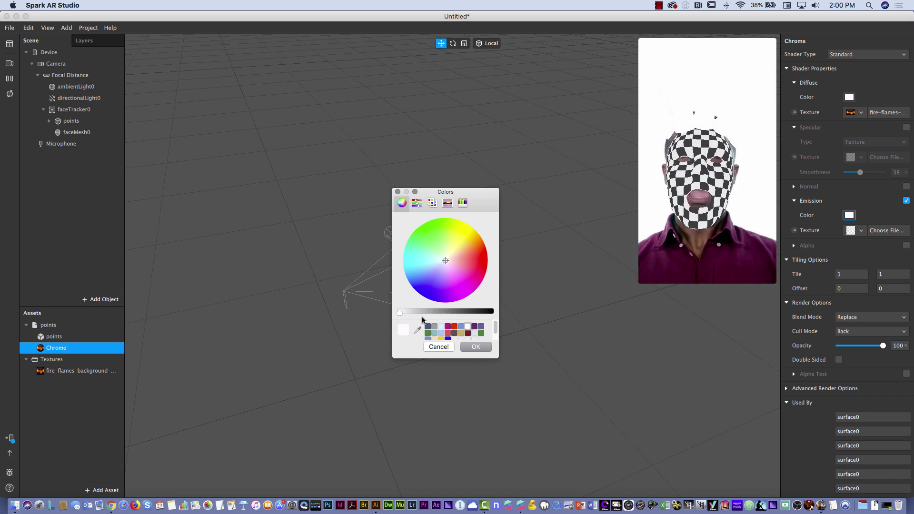
left_click_drag(399, 313, 451, 313)
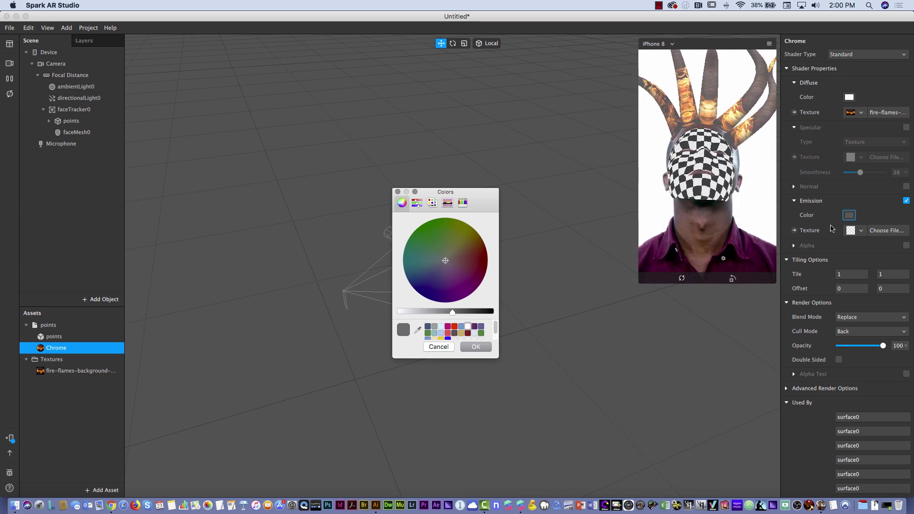
left_click(862, 231)
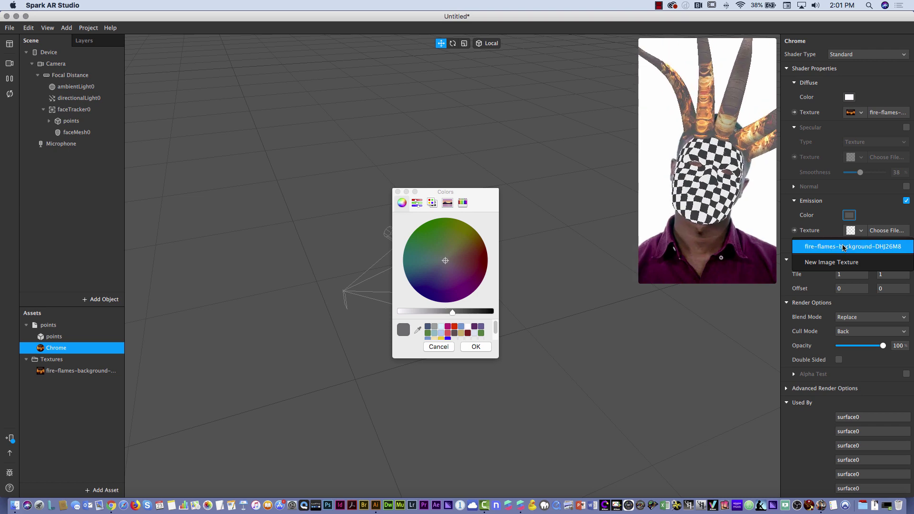
left_click(848, 247)
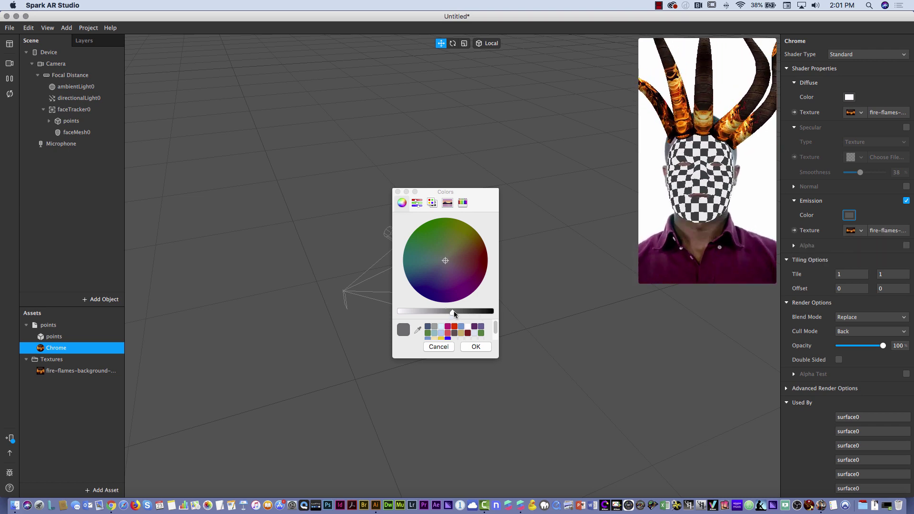
left_click_drag(453, 312, 399, 313)
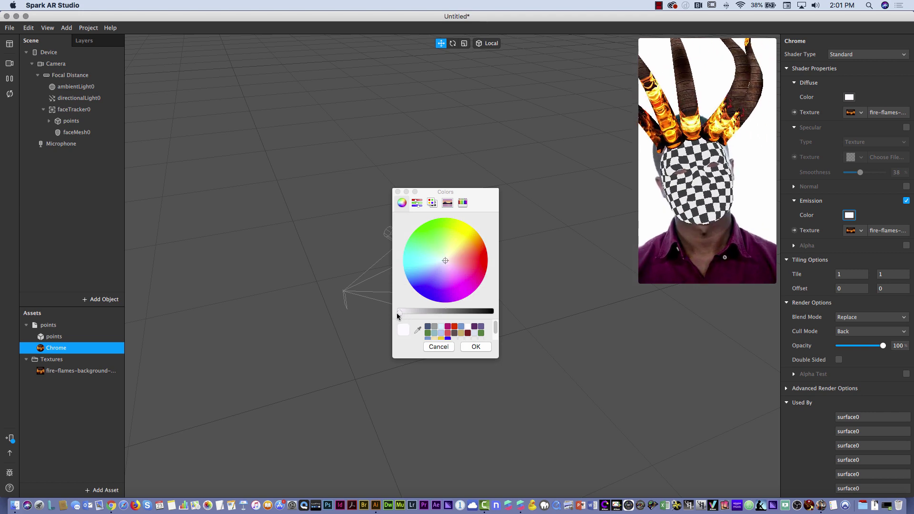
left_click(475, 348)
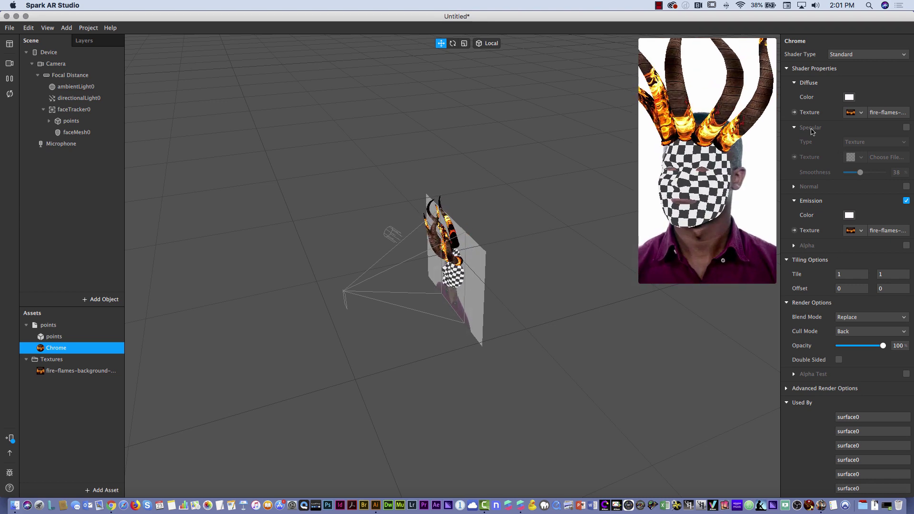
Enable specular on the Chrome material and adjust its smoothness to about 35%
left_click(907, 127)
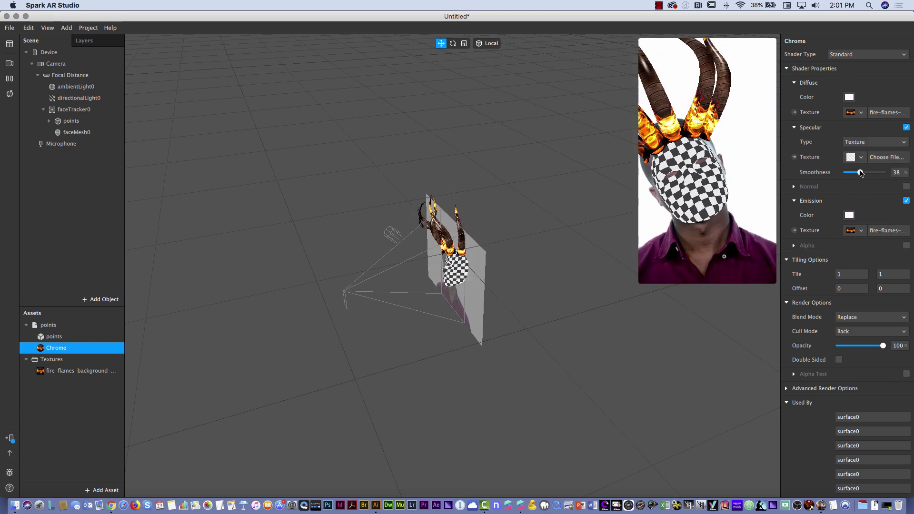
left_click_drag(860, 172, 881, 179)
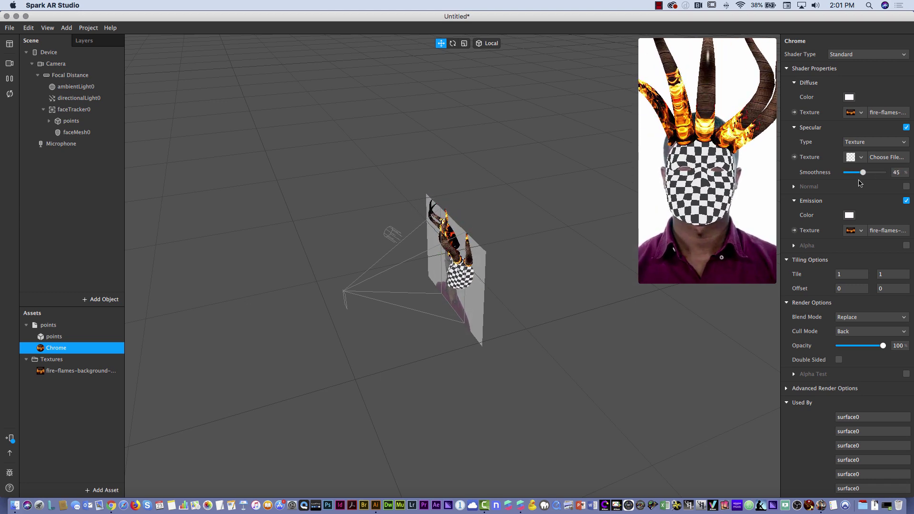
left_click_drag(861, 184, 860, 184)
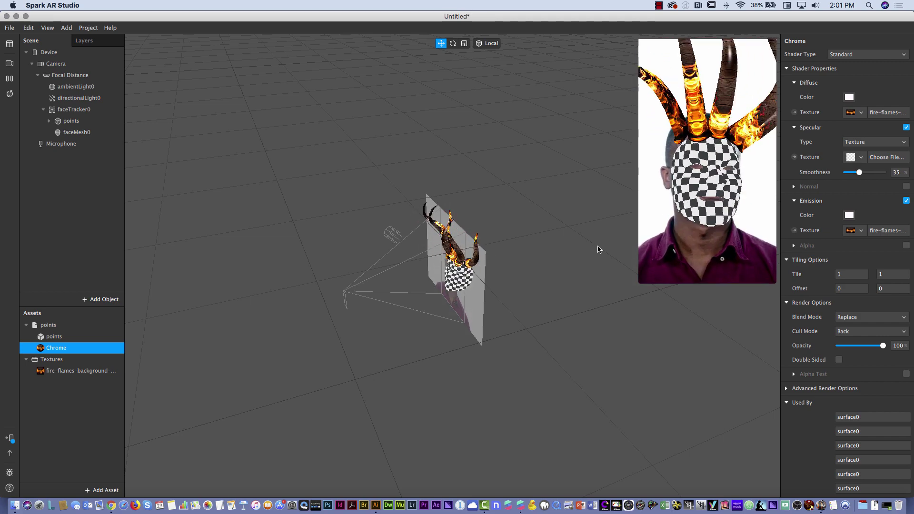
Apply the Chrome material to faceMesh0 and set the mesh's Y position to 0
left_click(69, 133)
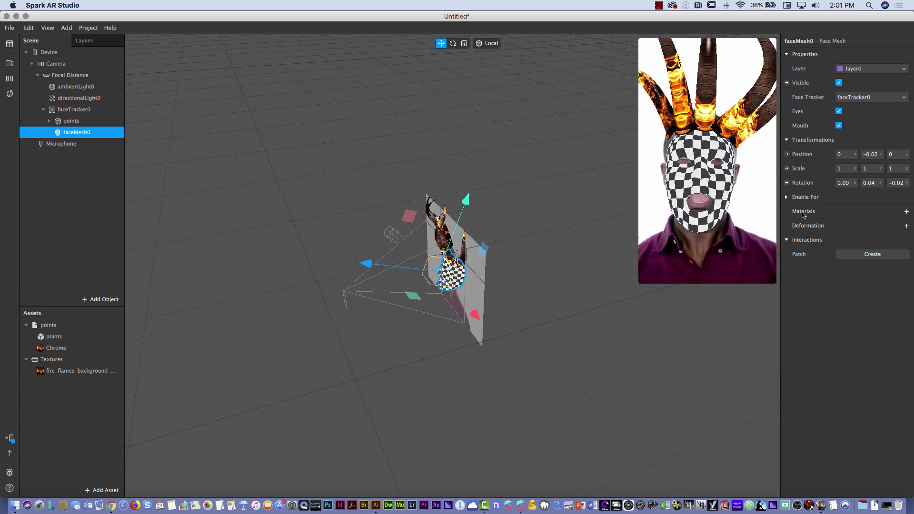
left_click(907, 211)
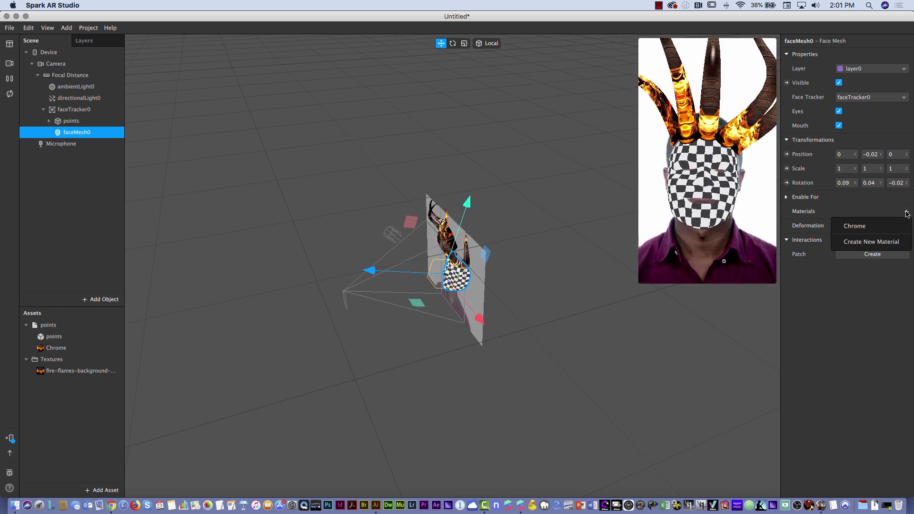
left_click(861, 228)
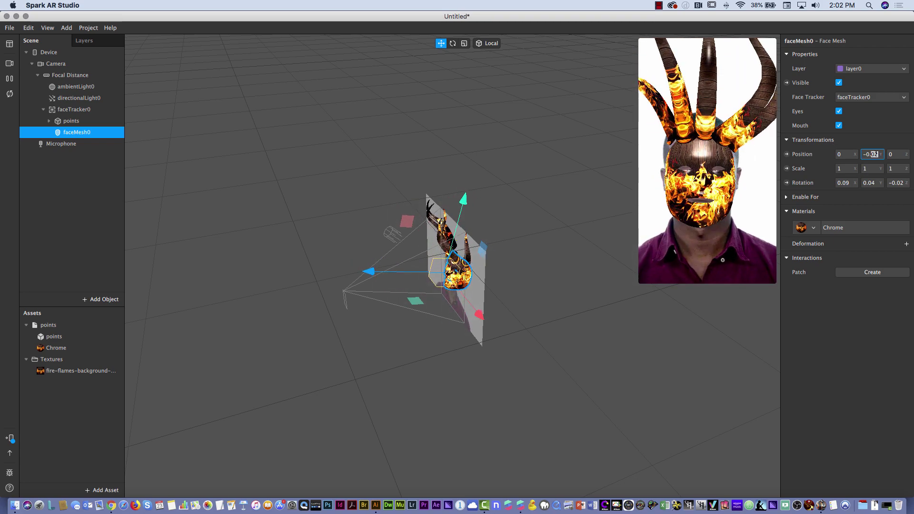
type("0")
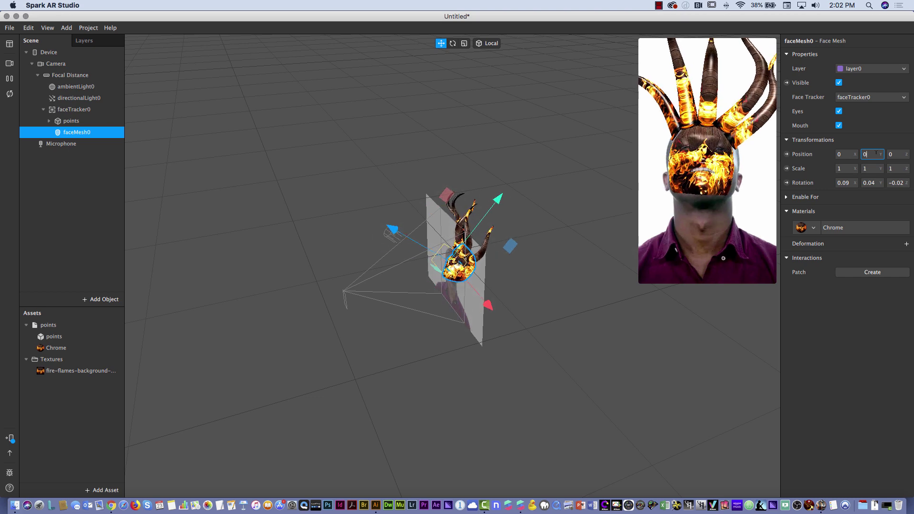